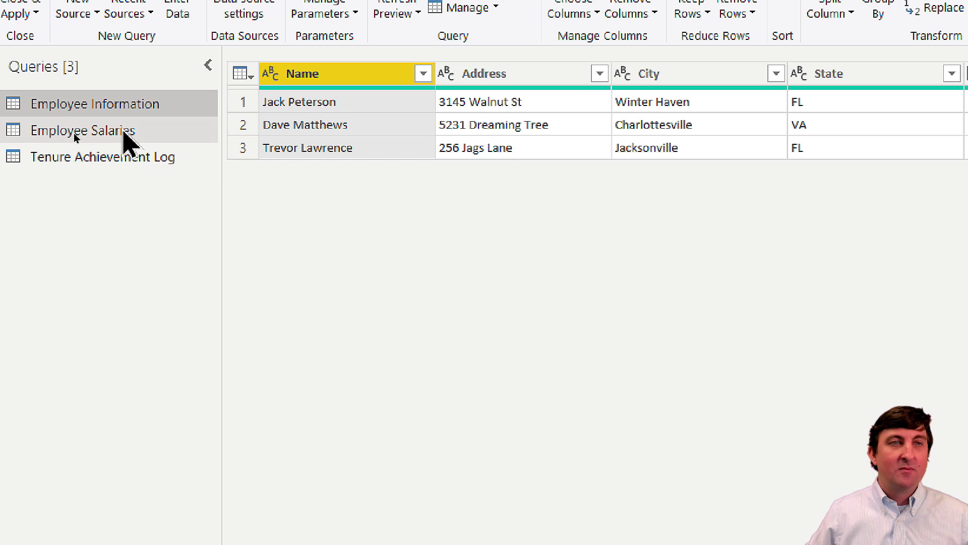
# Try to merge Employee Information with Employee Salaries on their Name columns, using an inner join.
pyautogui.click(123, 133)
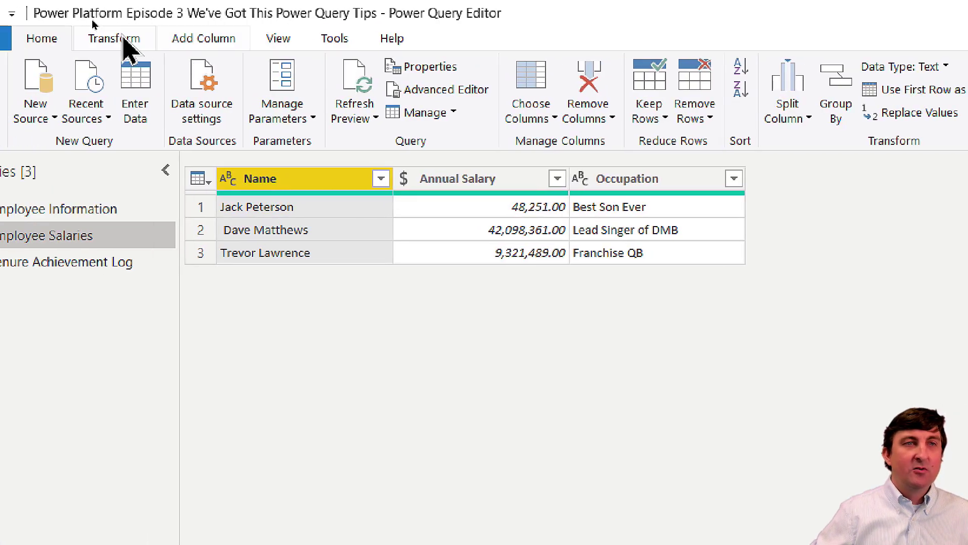
pyautogui.click(128, 212)
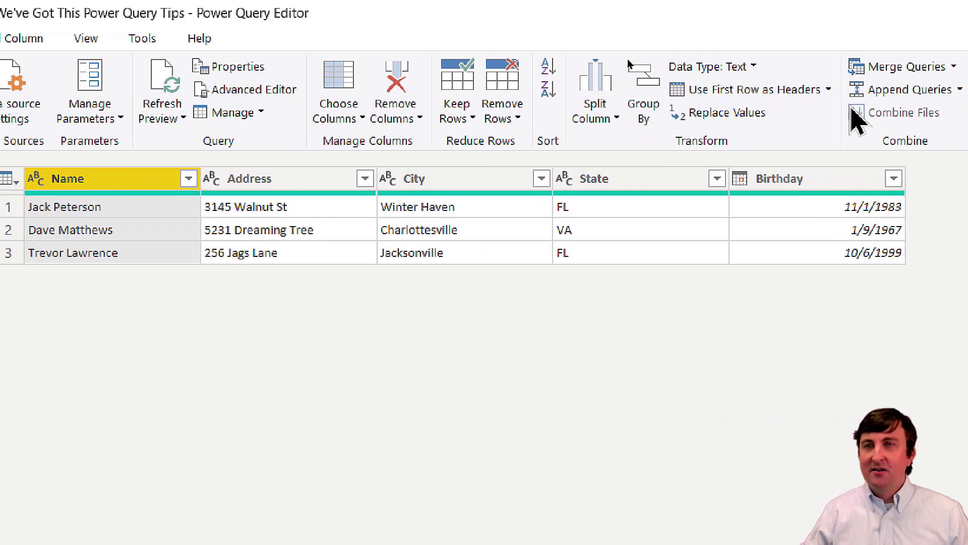
pyautogui.click(830, 76)
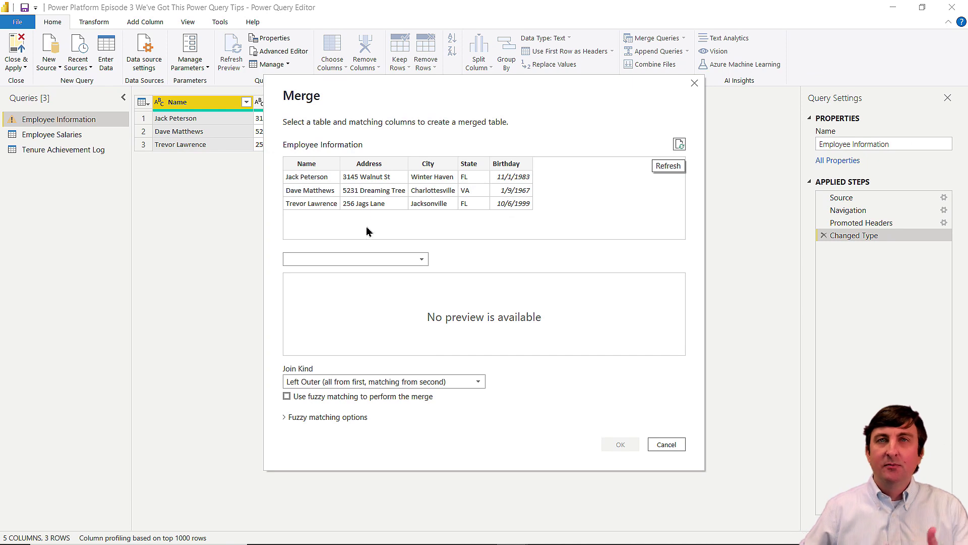
pyautogui.click(329, 258)
pyautogui.click(330, 286)
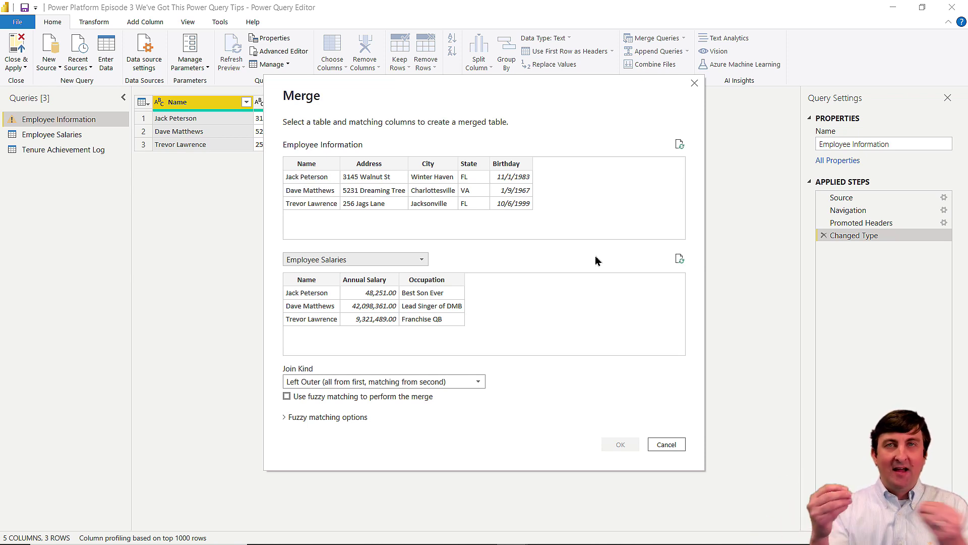
pyautogui.click(318, 166)
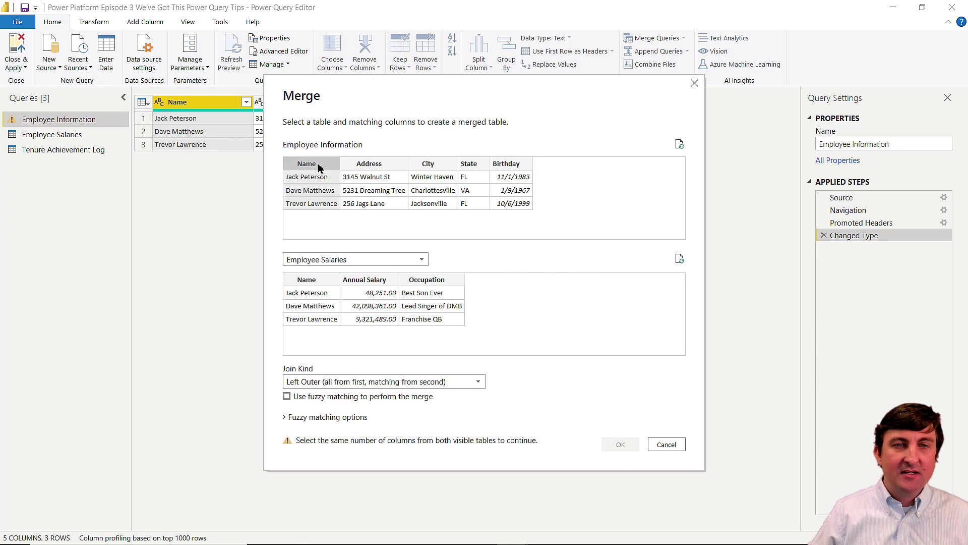
pyautogui.click(314, 279)
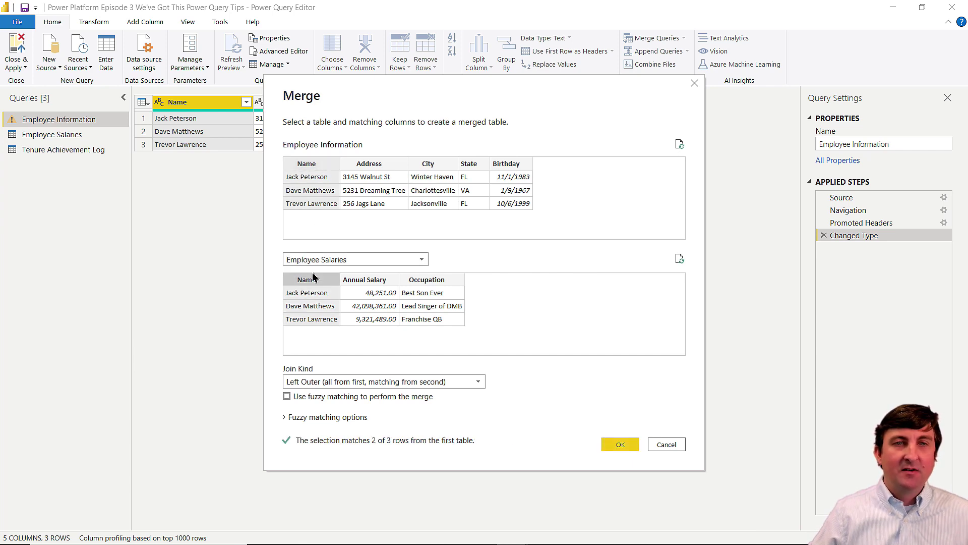
pyautogui.click(406, 385)
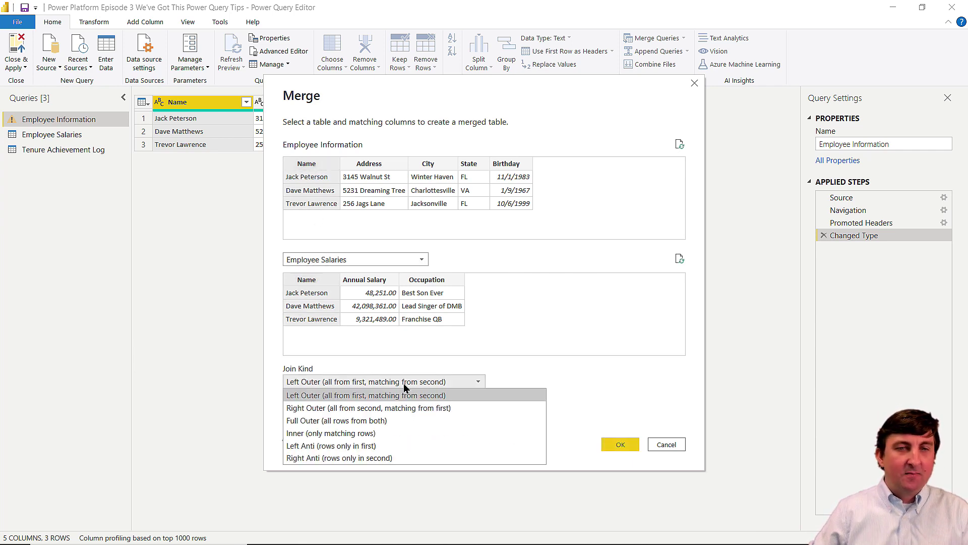
pyautogui.click(394, 433)
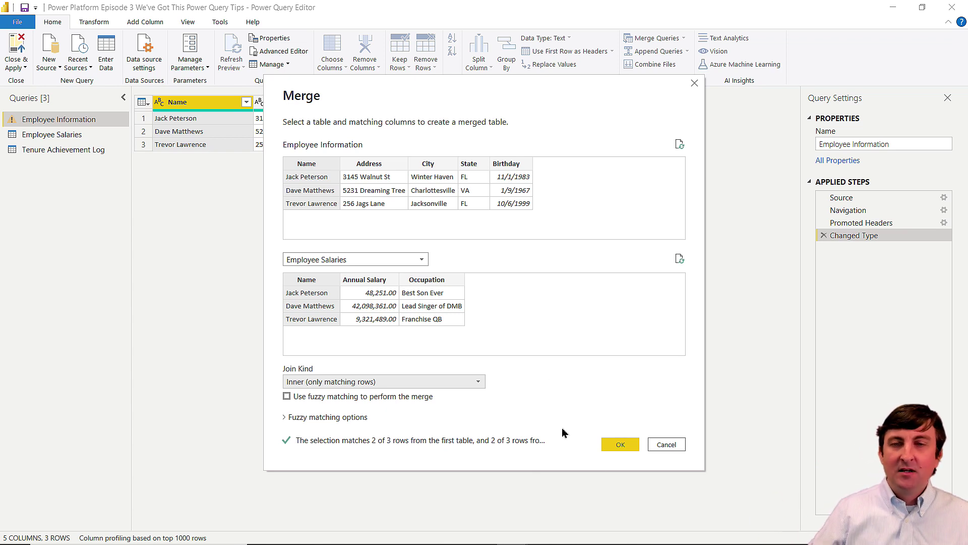
pyautogui.click(620, 445)
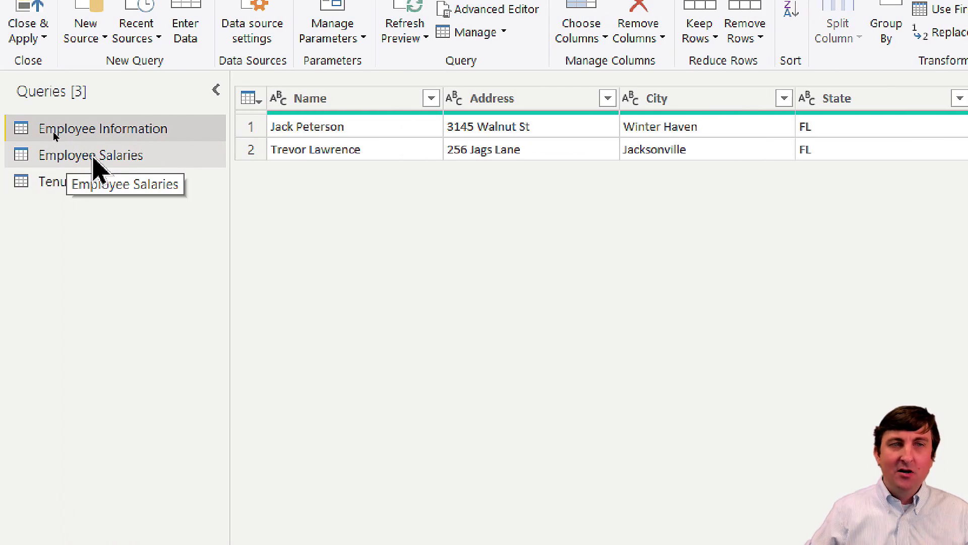
# Compare the rows of both employee queries and delete the Merged Queries step from Employee Information.
pyautogui.click(99, 157)
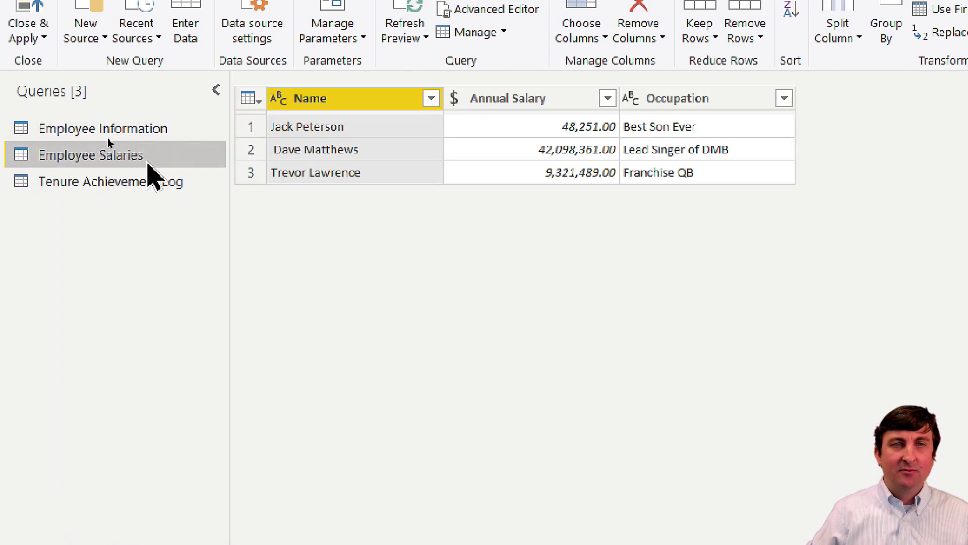
pyautogui.click(135, 129)
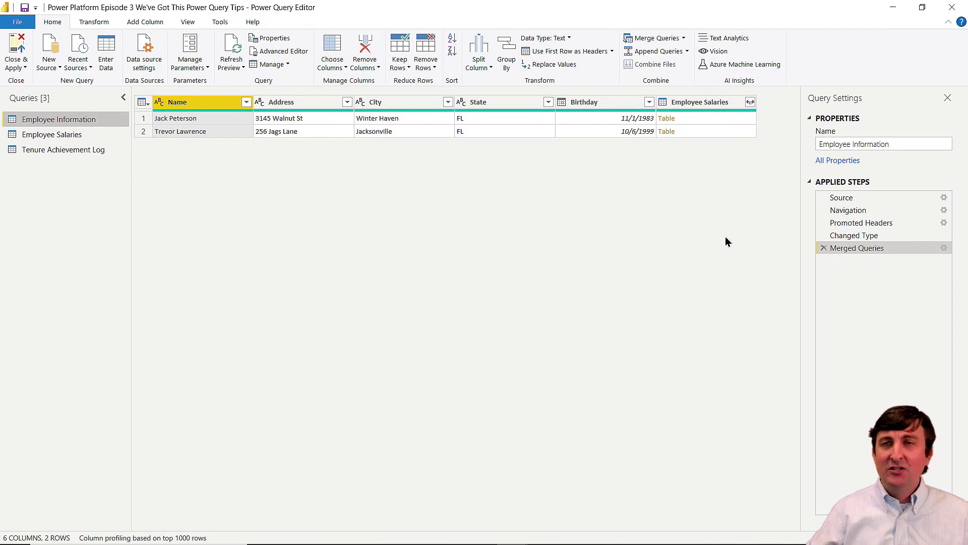
pyautogui.click(832, 235)
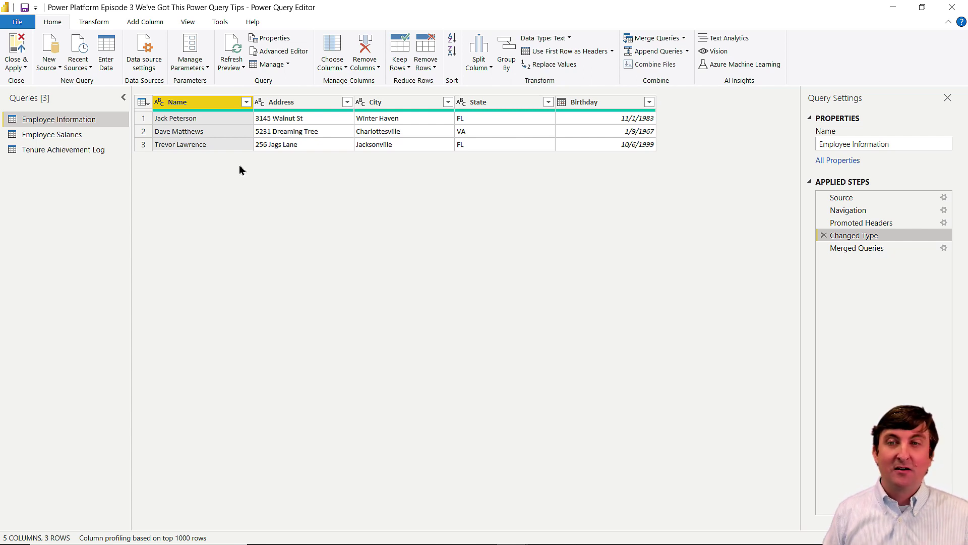
pyautogui.click(852, 252)
pyautogui.click(824, 248)
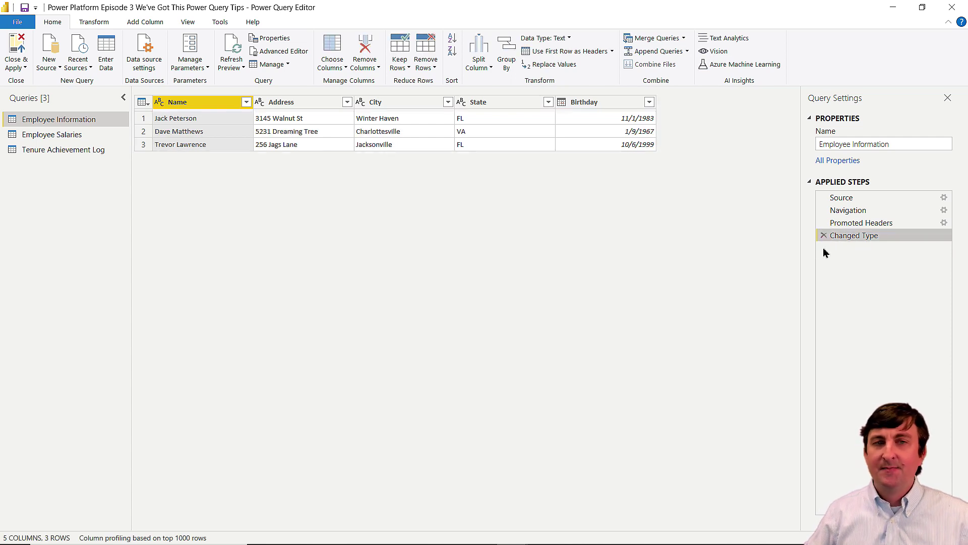
# Trim the text in the Name column of the Employee Salaries query.
pyautogui.click(65, 135)
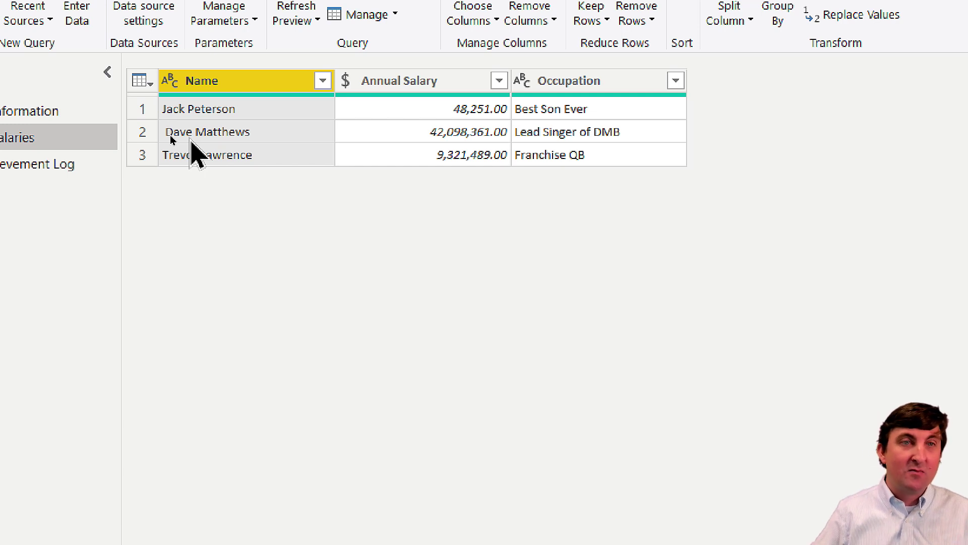
pyautogui.rightClick(252, 83)
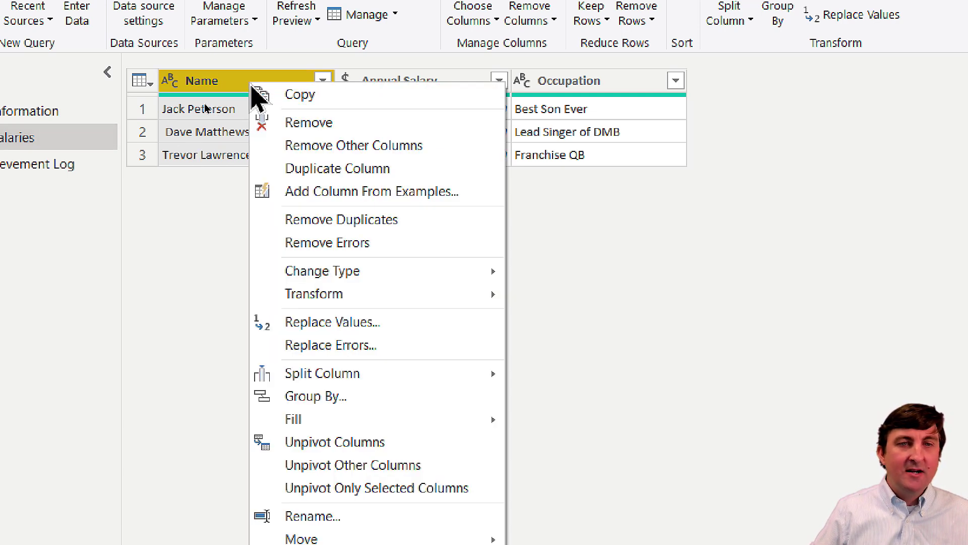
pyautogui.moveTo(434, 295)
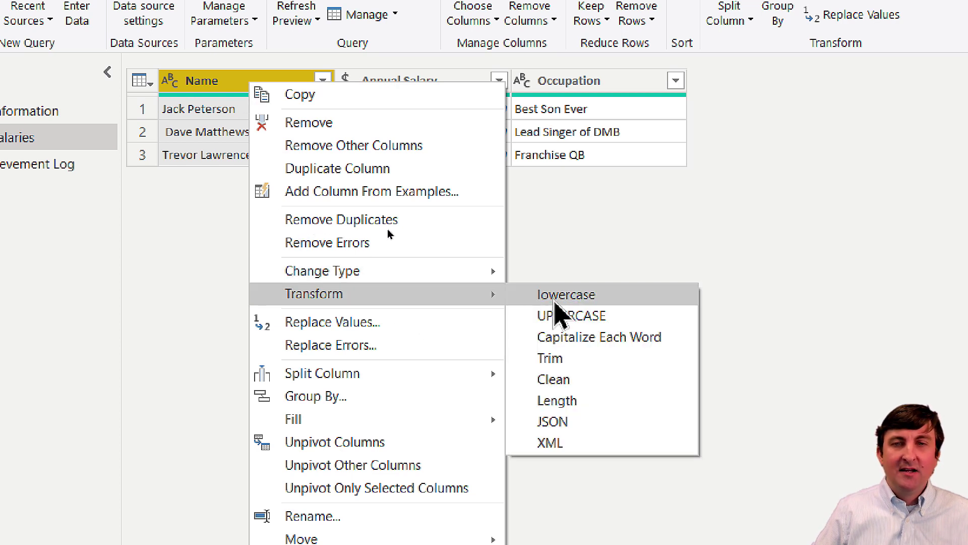
pyautogui.click(595, 359)
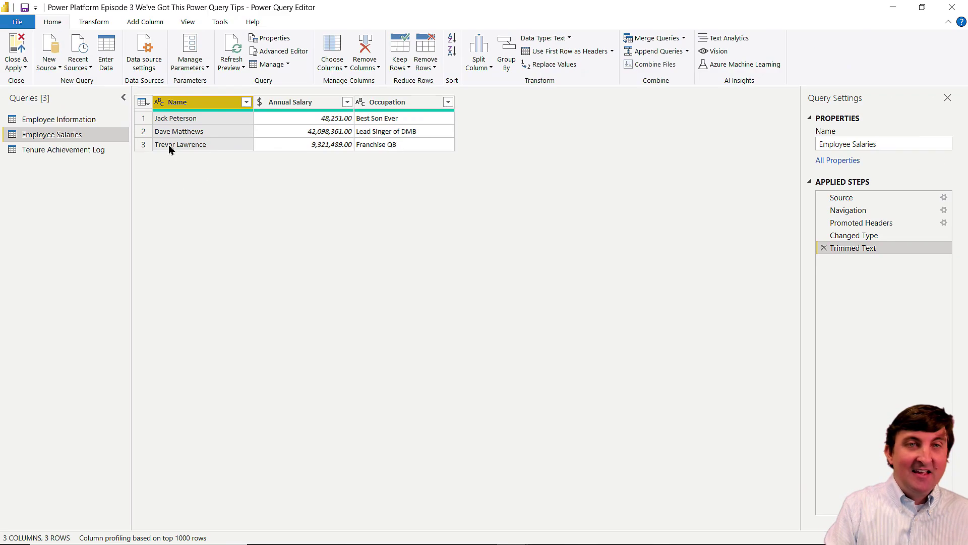
# Merge Employee Salaries into Employee Information by matching their Name columns with an inner join (only matching rows).
pyautogui.click(64, 120)
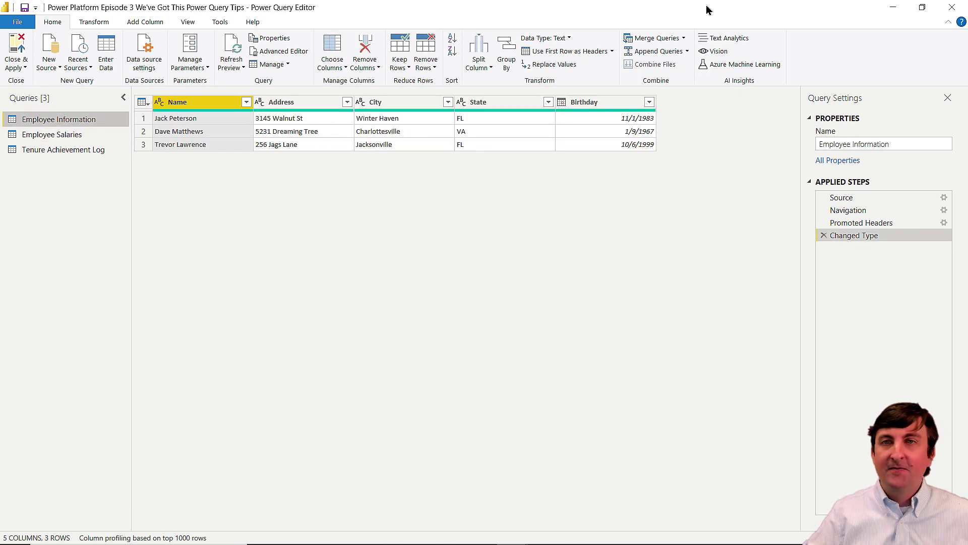
pyautogui.click(663, 41)
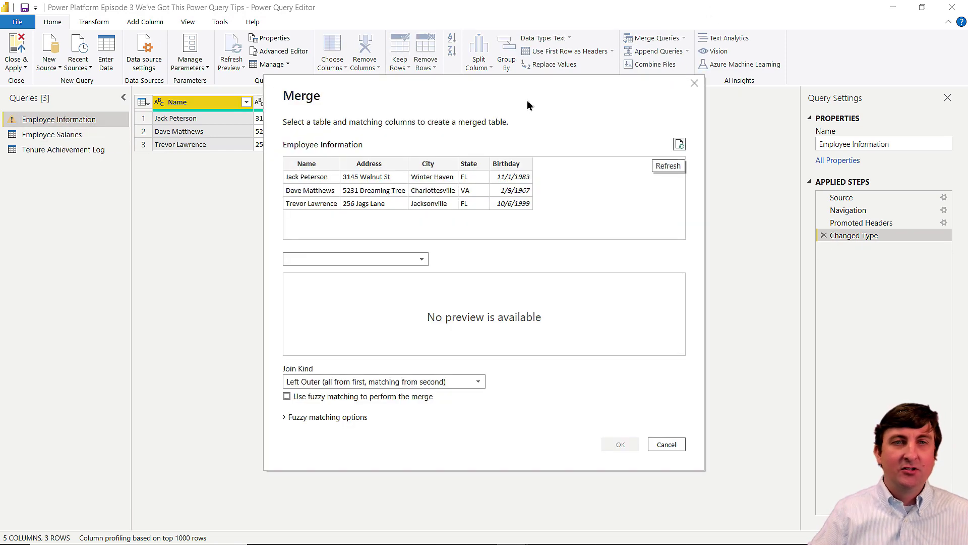
pyautogui.click(360, 258)
pyautogui.click(348, 287)
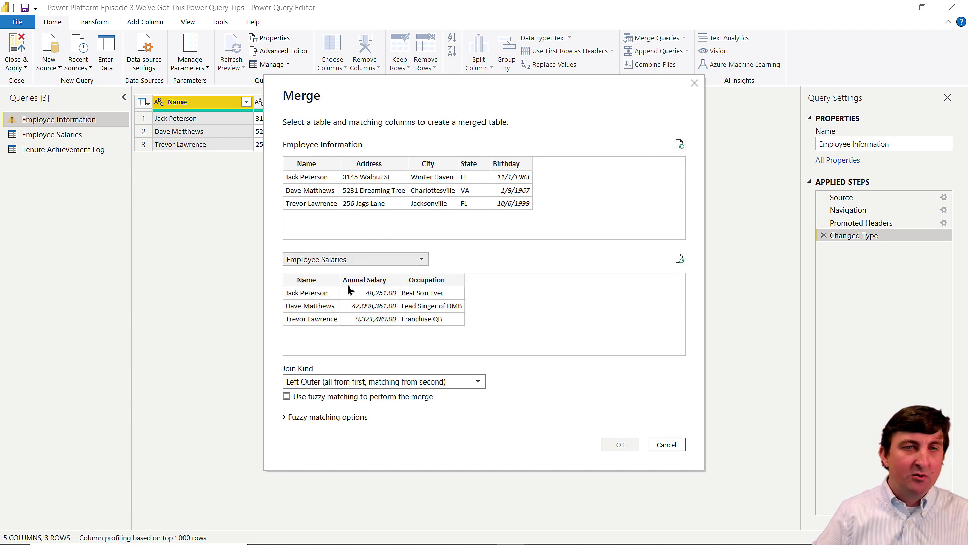
pyautogui.click(309, 163)
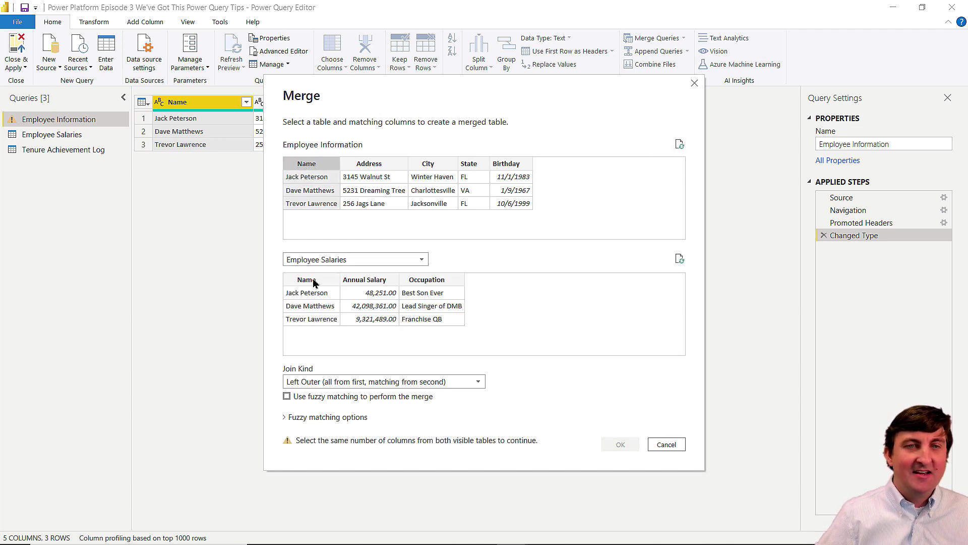
pyautogui.click(314, 281)
pyautogui.click(393, 383)
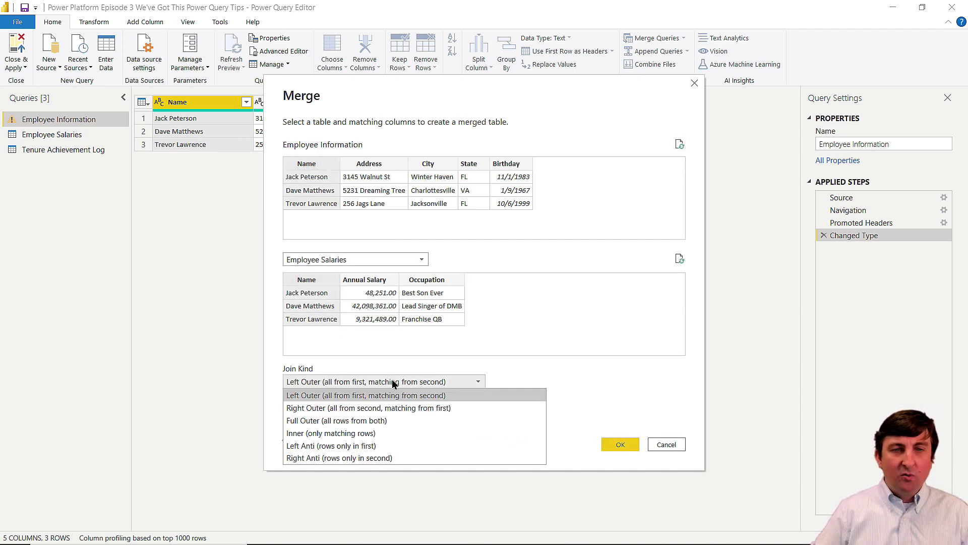
pyautogui.click(372, 434)
pyautogui.click(620, 445)
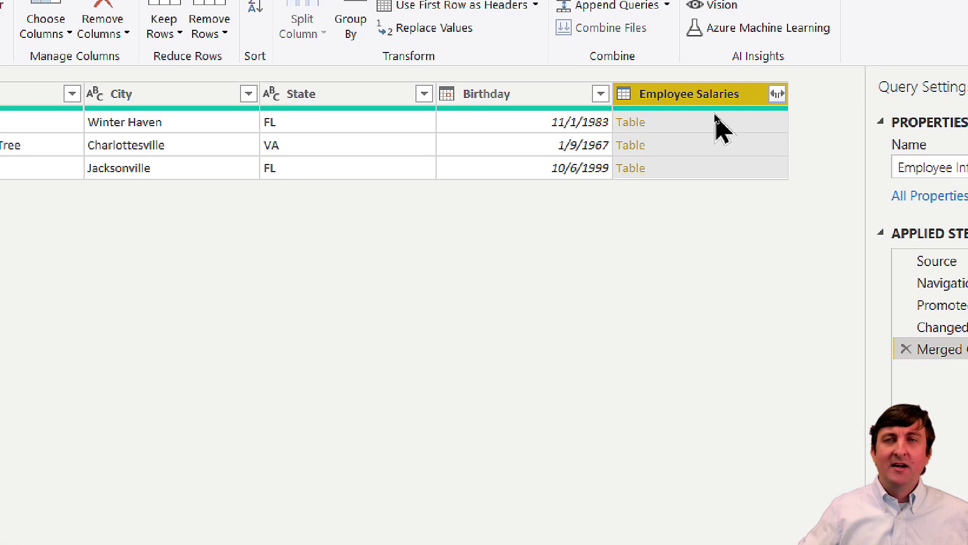
# Expand the merged Employee Salaries column to only Annual Salary and Occupation, without the original column name as prefix.
pyautogui.click(777, 94)
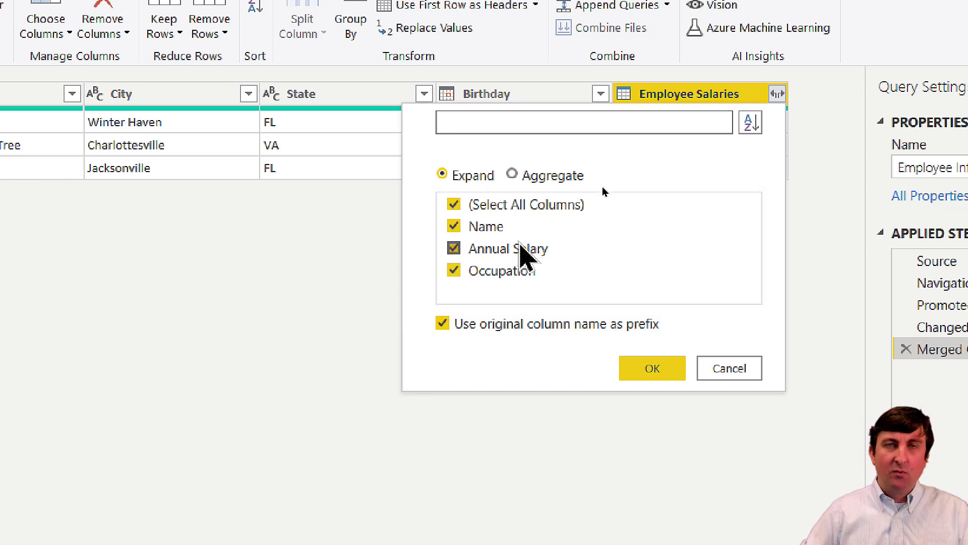
pyautogui.click(458, 230)
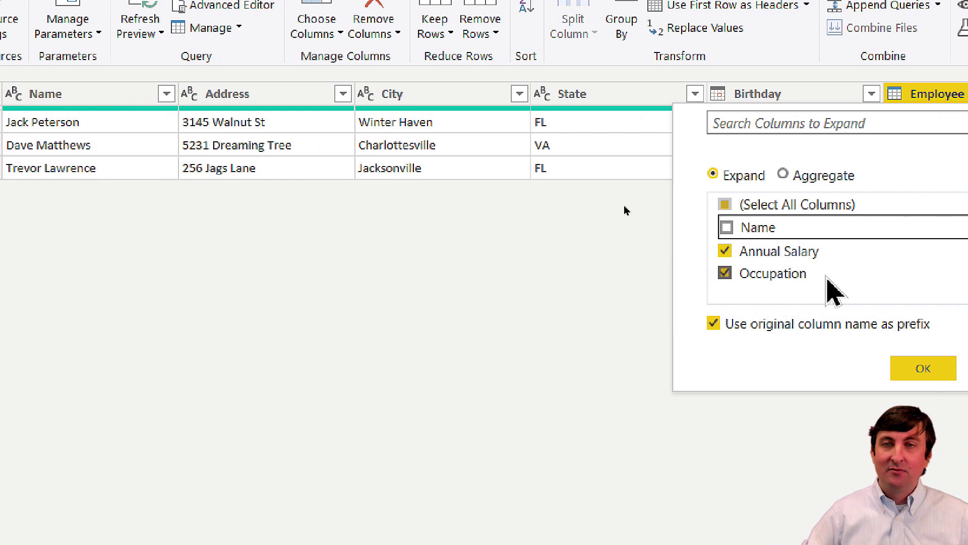
pyautogui.click(767, 327)
pyautogui.click(918, 368)
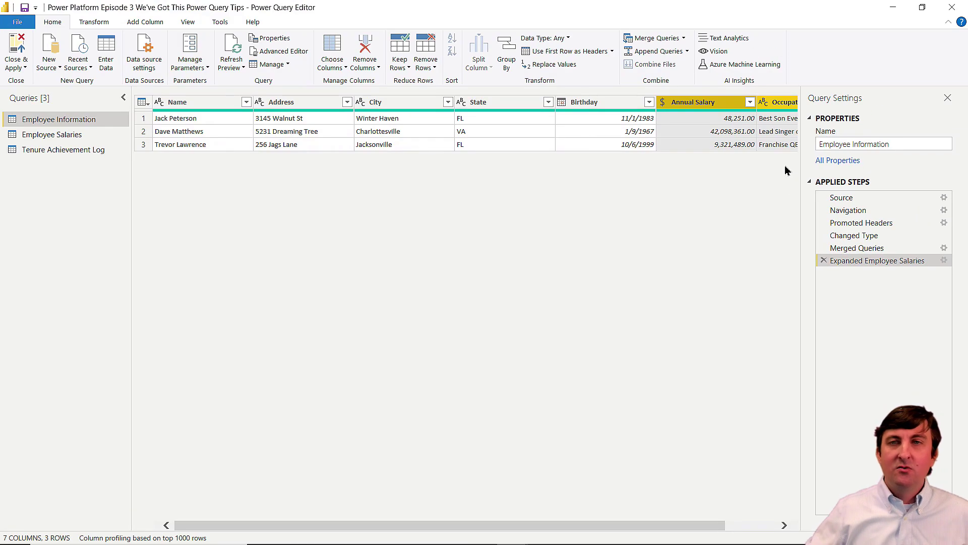
pyautogui.moveTo(720, 528); pyautogui.dragTo(648, 530)
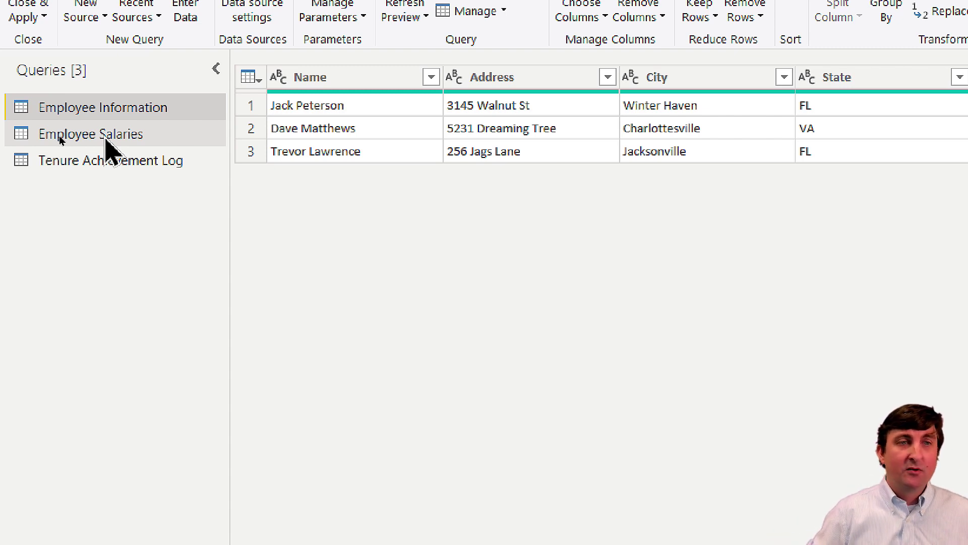
# Disable loading of the Employee Salaries query into the report and accept the possible data loss.
pyautogui.rightClick(106, 140)
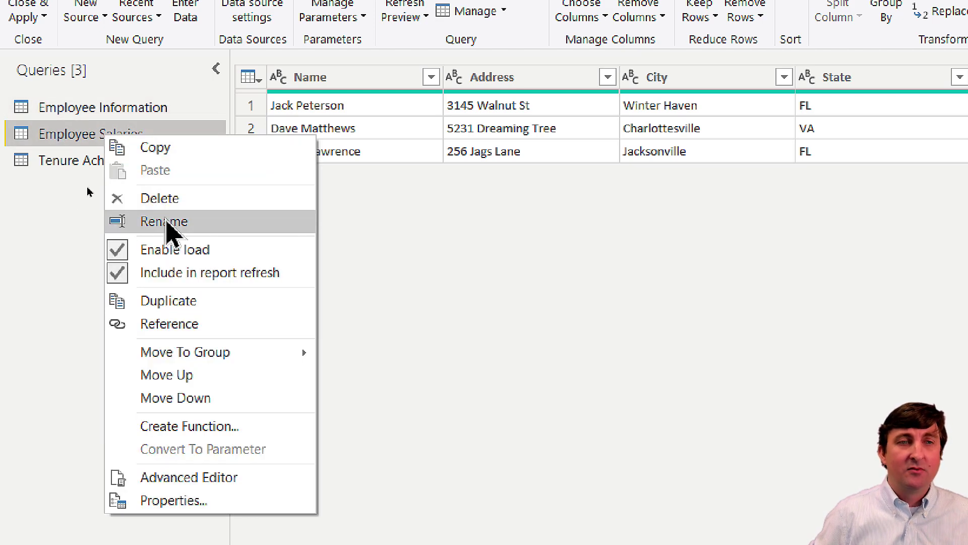
pyautogui.click(123, 254)
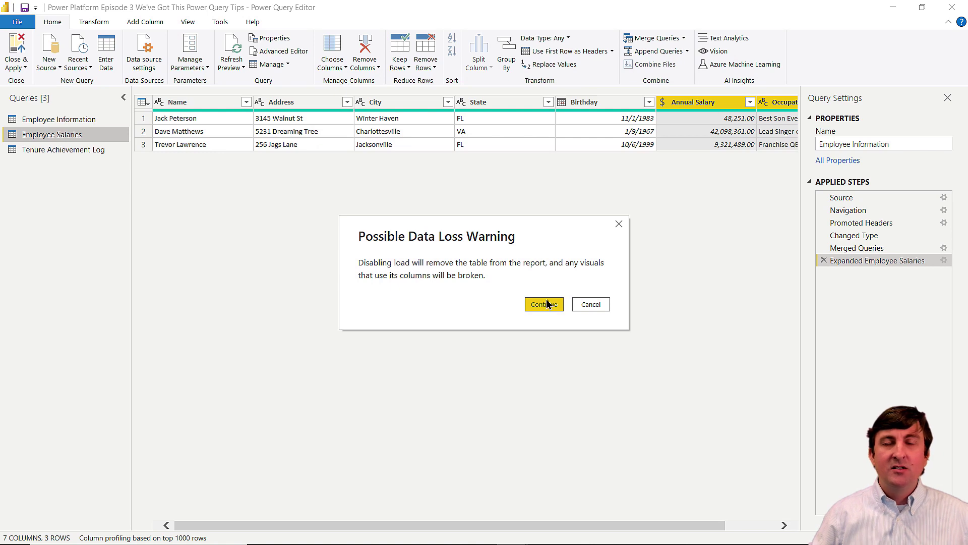
pyautogui.click(958, 431)
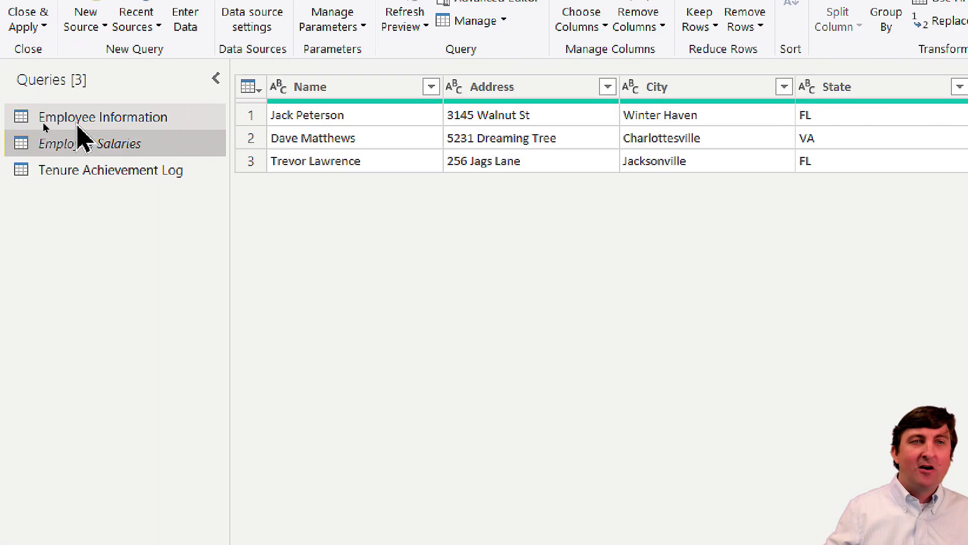
# Rename the Employee Information query to Employee Data.
pyautogui.doubleClick(43, 123)
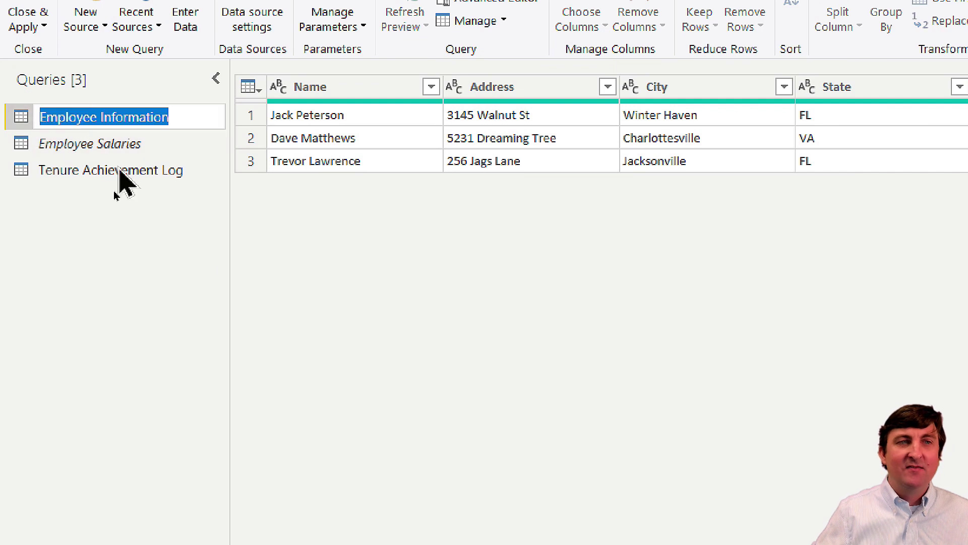
pyautogui.write('Employee')
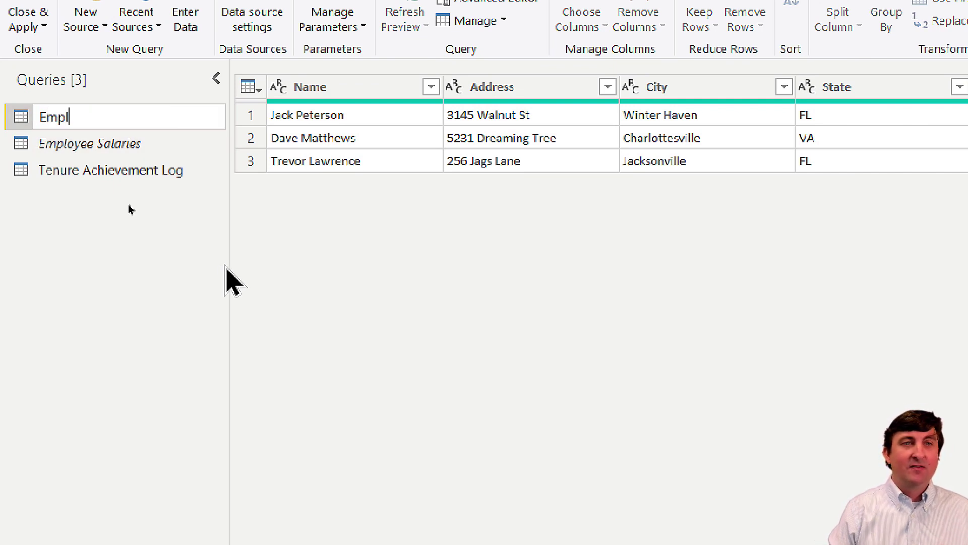
pyautogui.write(' Data')
pyautogui.press('Return')
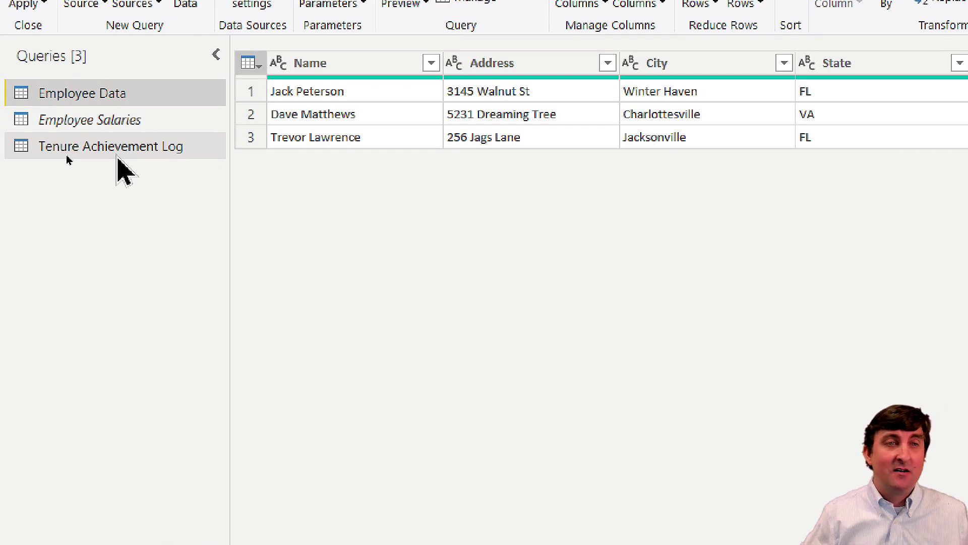
# Open the Tenure Achievement Log query and go to its paid324_teachername column by searching the column list for "name".
pyautogui.click(116, 154)
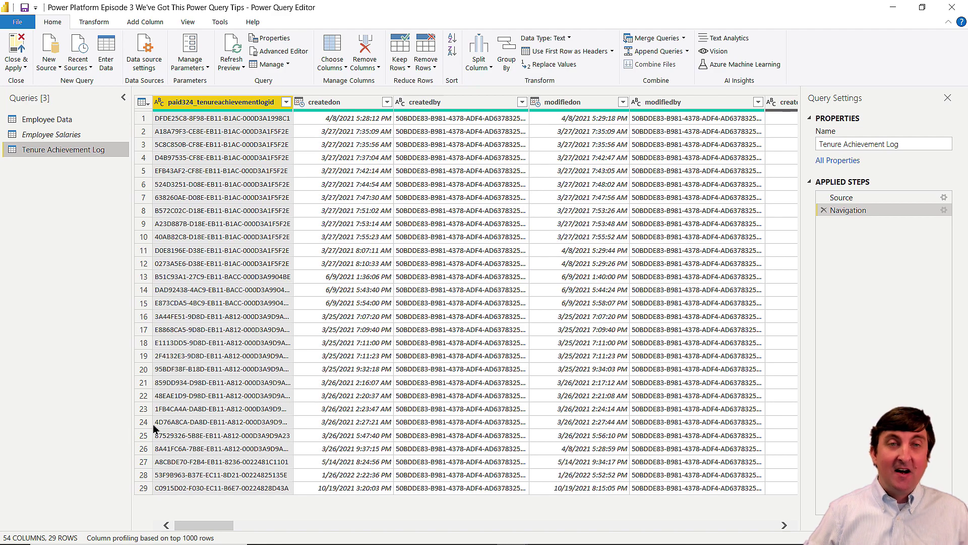
pyautogui.moveTo(223, 525)
pyautogui.mouseDown()
pyautogui.moveTo(528, 528)
pyautogui.moveTo(211, 526)
pyautogui.mouseUp()
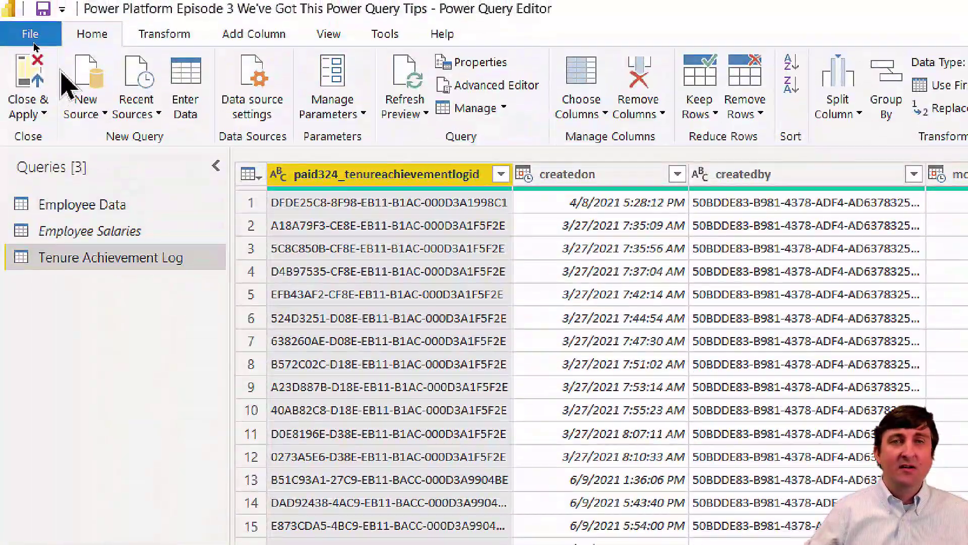
pyautogui.click(606, 115)
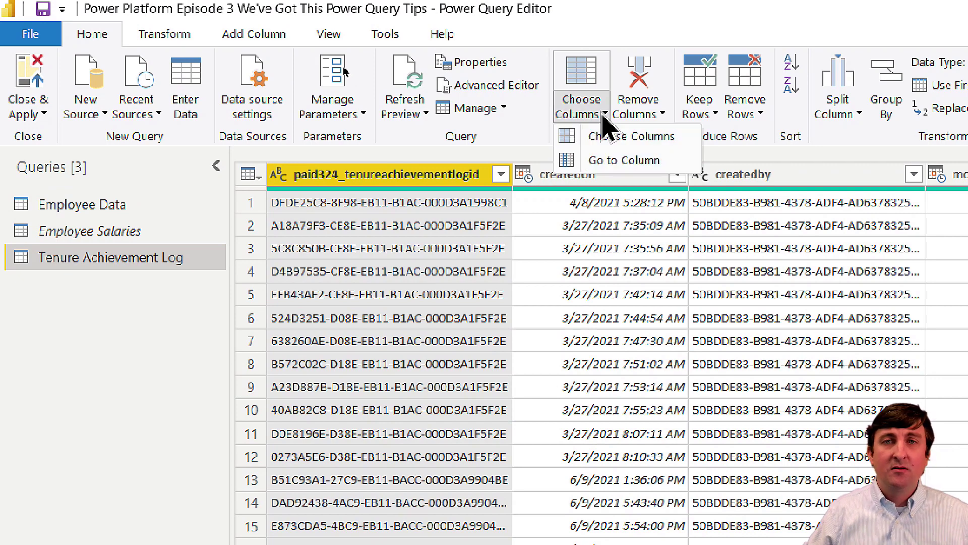
pyautogui.click(621, 162)
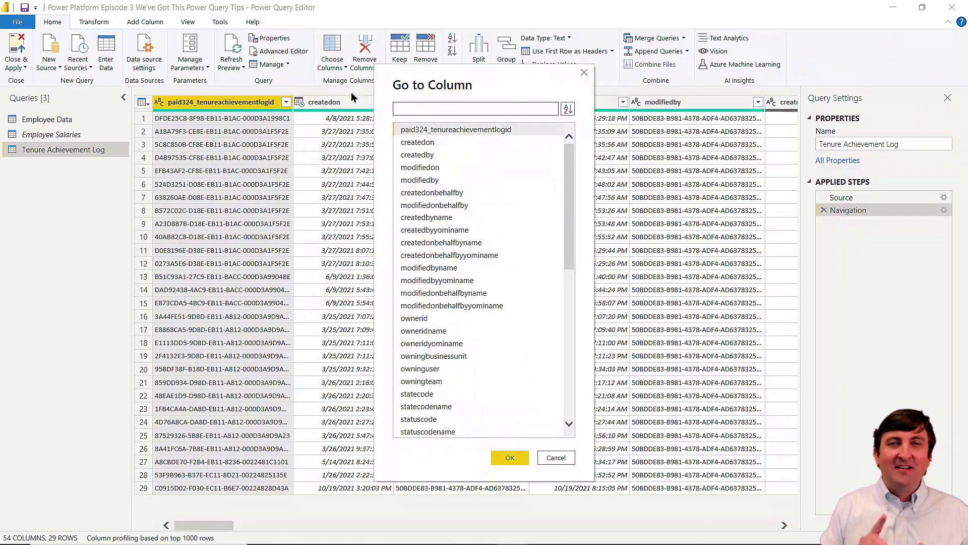
pyautogui.moveTo(570, 160)
pyautogui.mouseDown()
pyautogui.moveTo(567, 325)
pyautogui.moveTo(574, 147)
pyautogui.mouseUp()
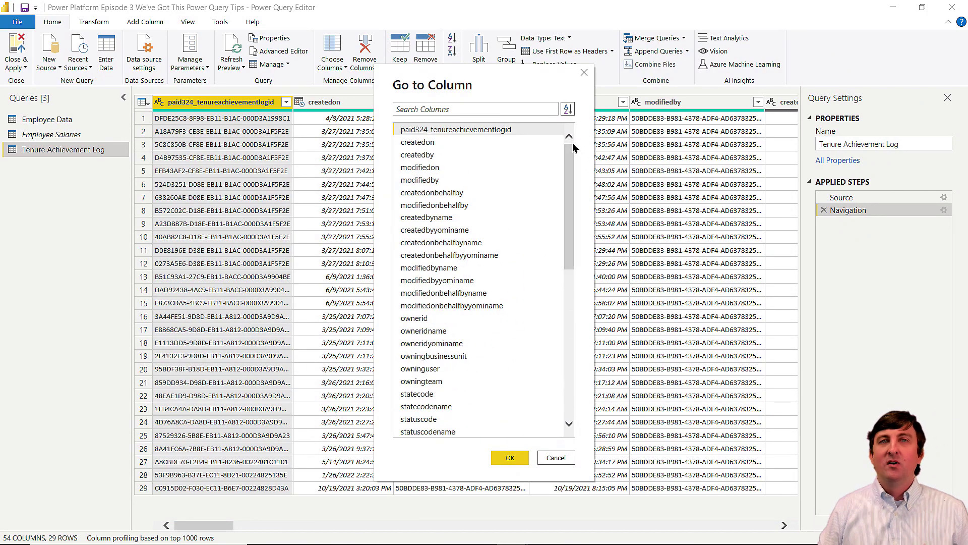
pyautogui.click(417, 110)
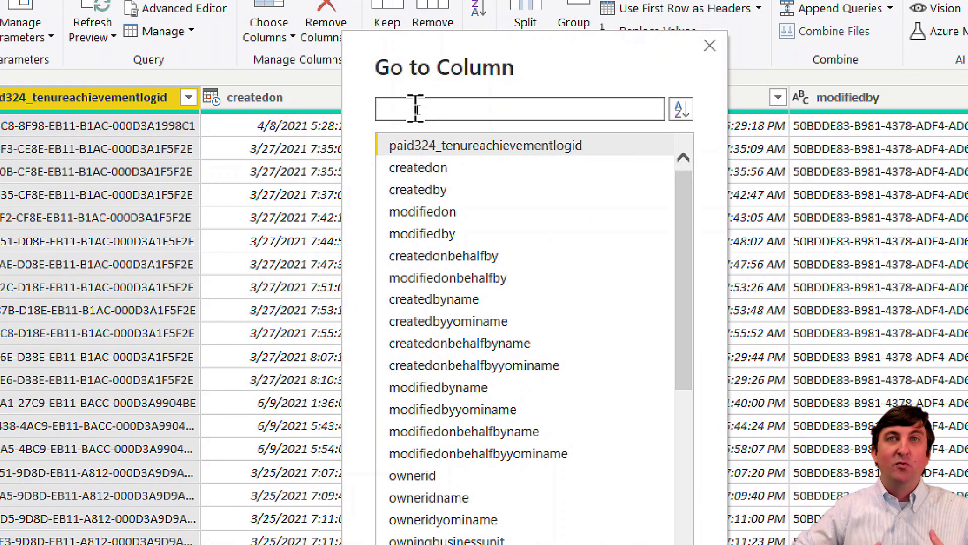
pyautogui.write('name')
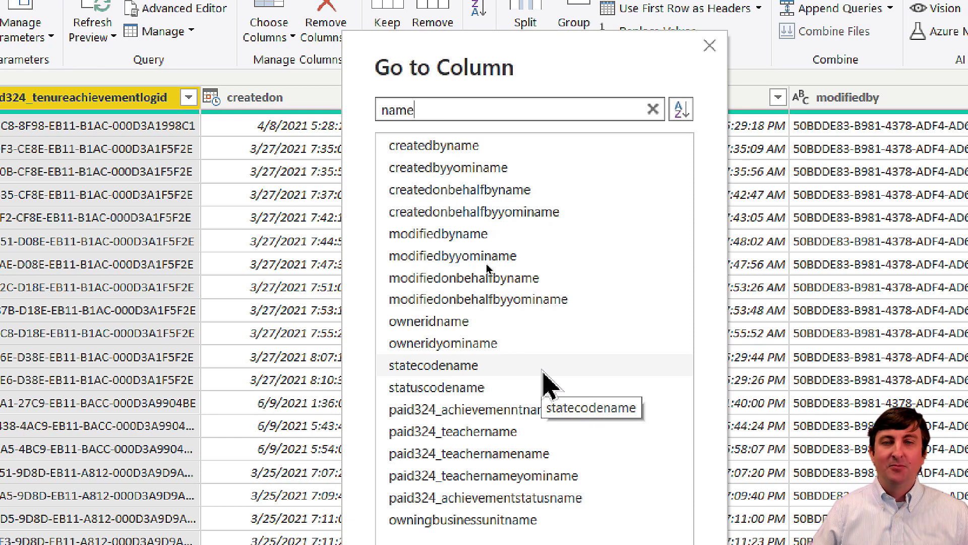
pyautogui.click(499, 432)
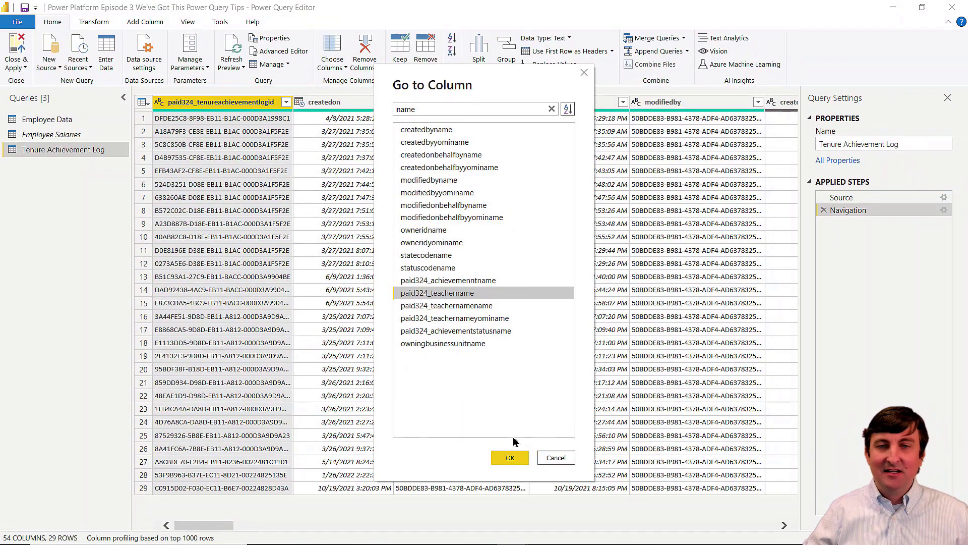
pyautogui.click(518, 457)
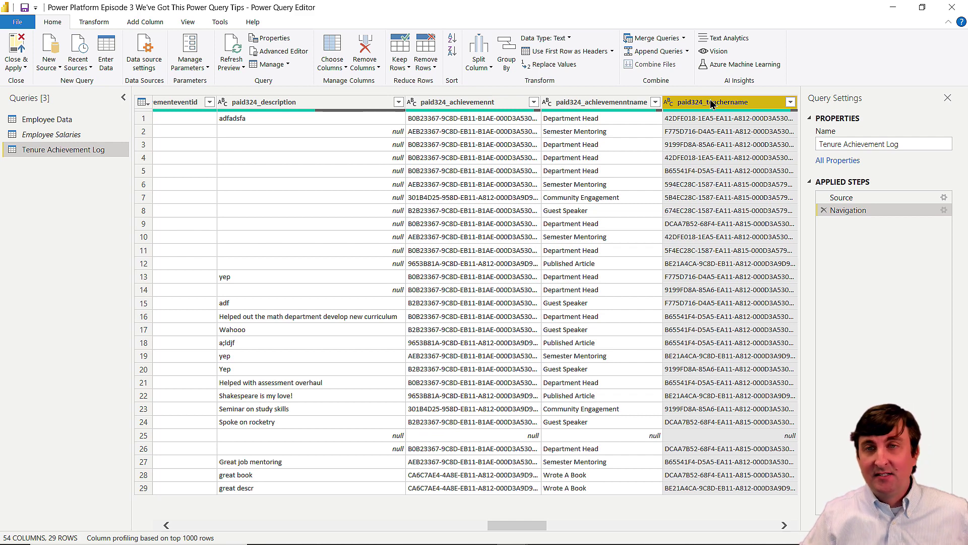
# Try removing the paid324_teachername and paid324_description columns, and delete the Removed Columns step.
pyautogui.click(370, 46)
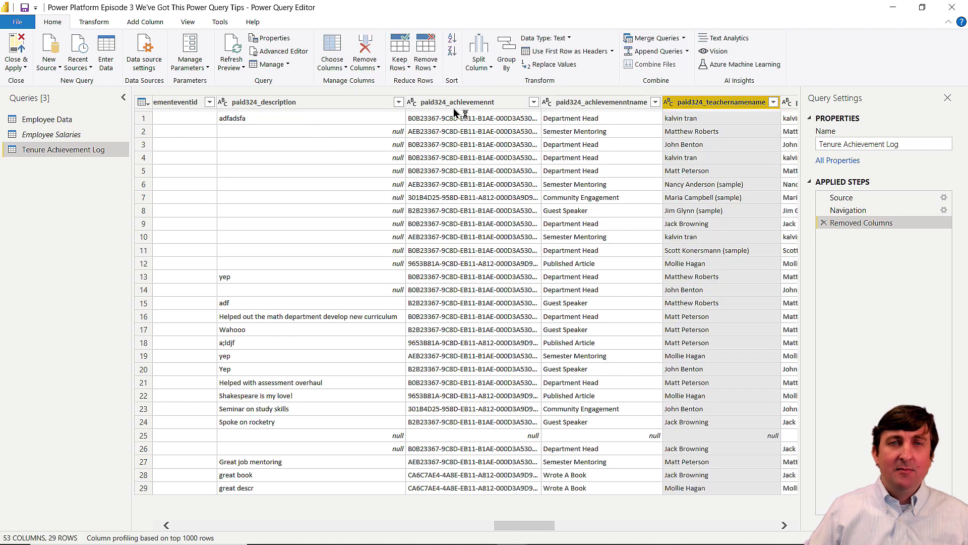
pyautogui.click(281, 102)
pyautogui.click(371, 58)
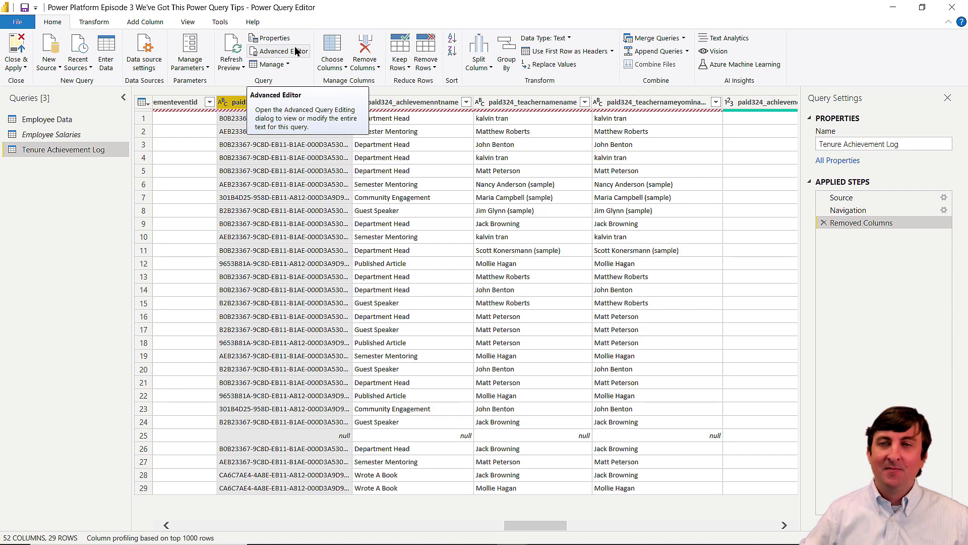
pyautogui.click(824, 223)
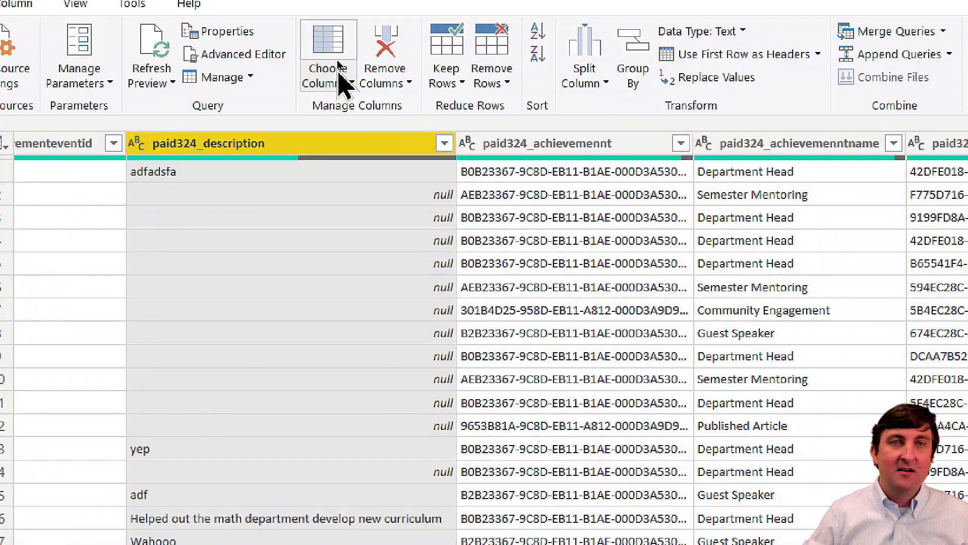
# Use Choose Columns to exclude modifiedon, modifiedonbehalfby, createdbyyominame, createdonbehalfbyname, modifiedbyname, modifiedonbehalfbyyominame, owneridname and owningbusinessunit from the Tenure Achievement Log.
pyautogui.click(343, 84)
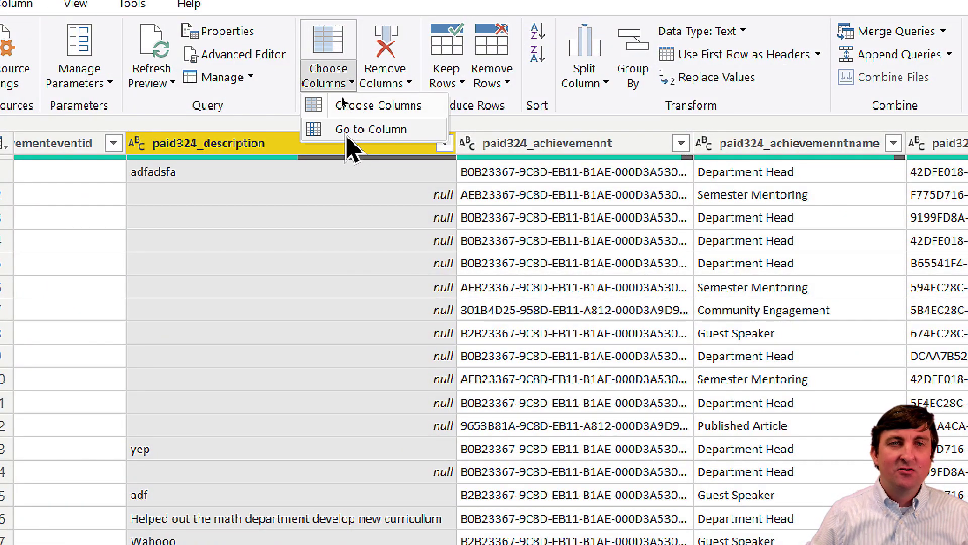
pyautogui.click(377, 105)
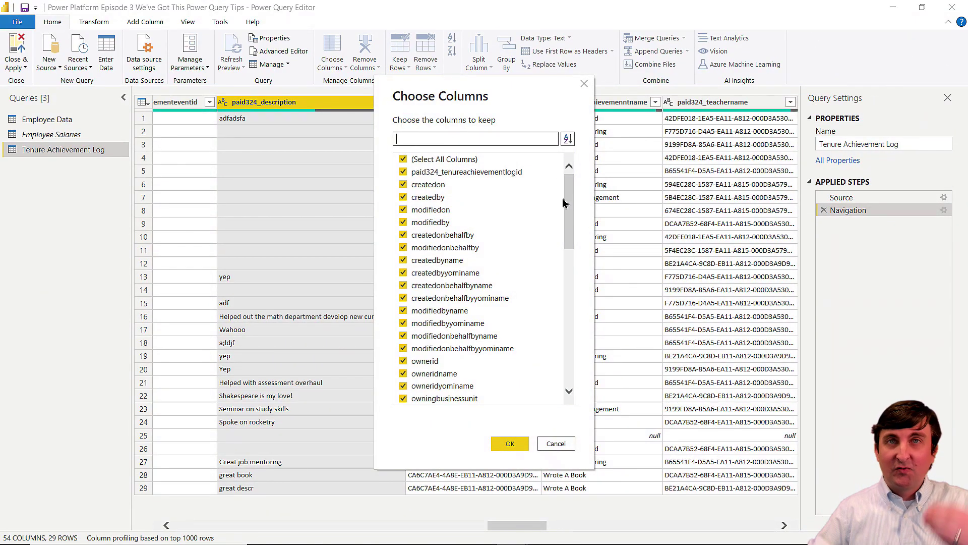
pyautogui.click(403, 210)
pyautogui.click(410, 248)
pyautogui.click(415, 273)
pyautogui.click(414, 310)
pyautogui.click(414, 348)
pyautogui.click(413, 374)
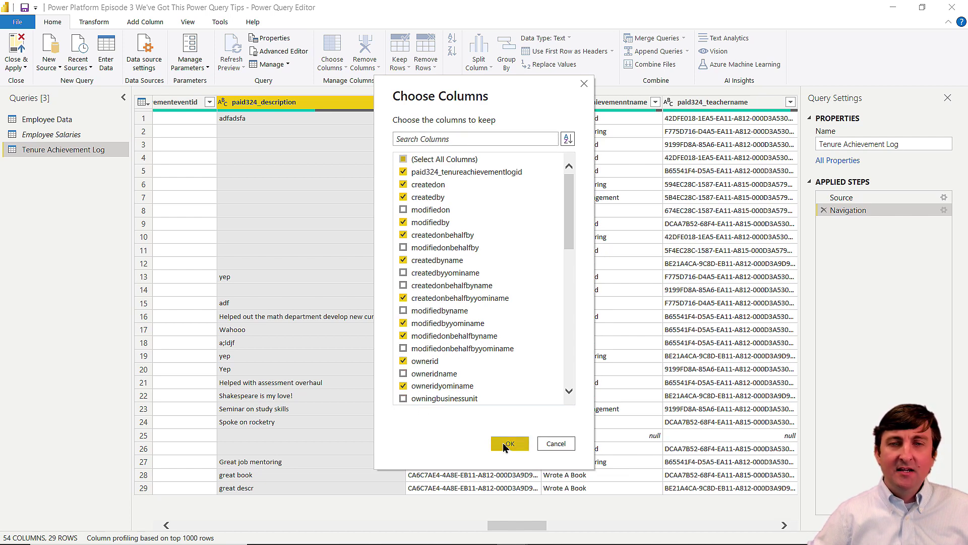
pyautogui.click(506, 442)
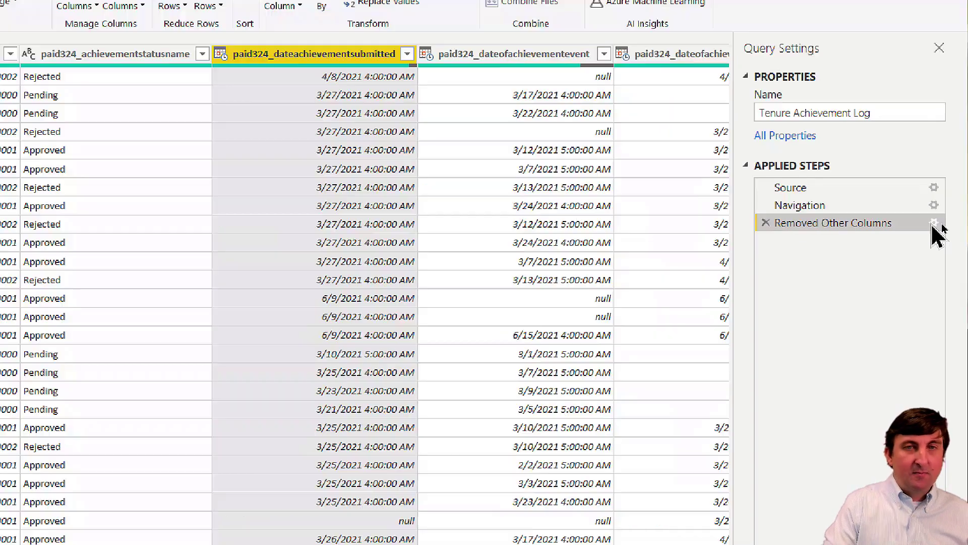
# Edit the Removed Other Columns step's settings to keep modifiedon and exclude modifiedby and createdonbehalfby.
pyautogui.click(926, 222)
pyautogui.moveTo(565, 188); pyautogui.dragTo(572, 251)
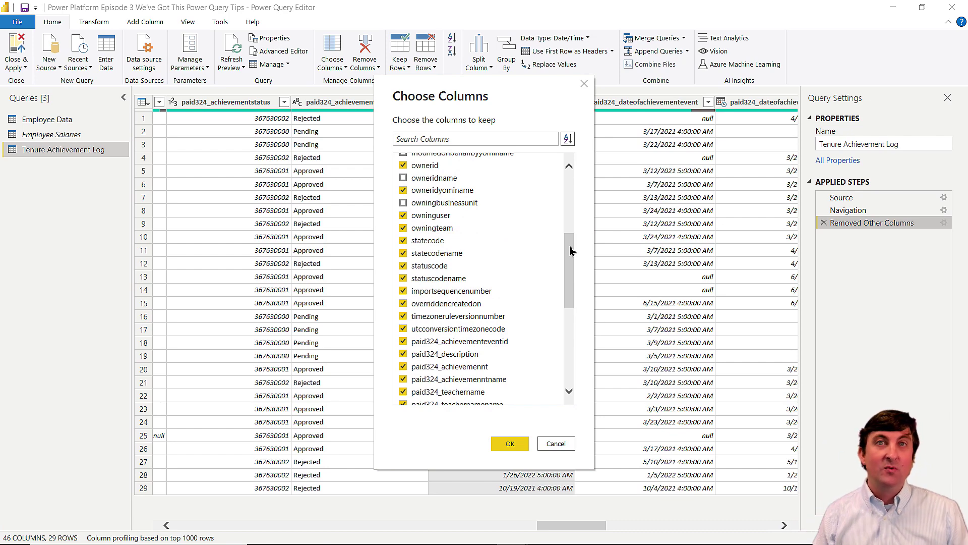
pyautogui.moveTo(570, 251); pyautogui.dragTo(569, 192)
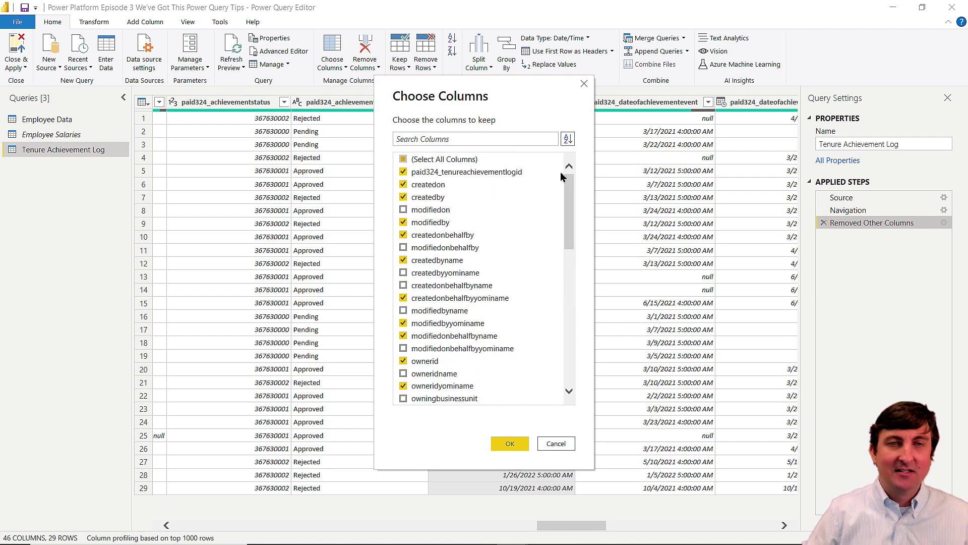
pyautogui.click(403, 209)
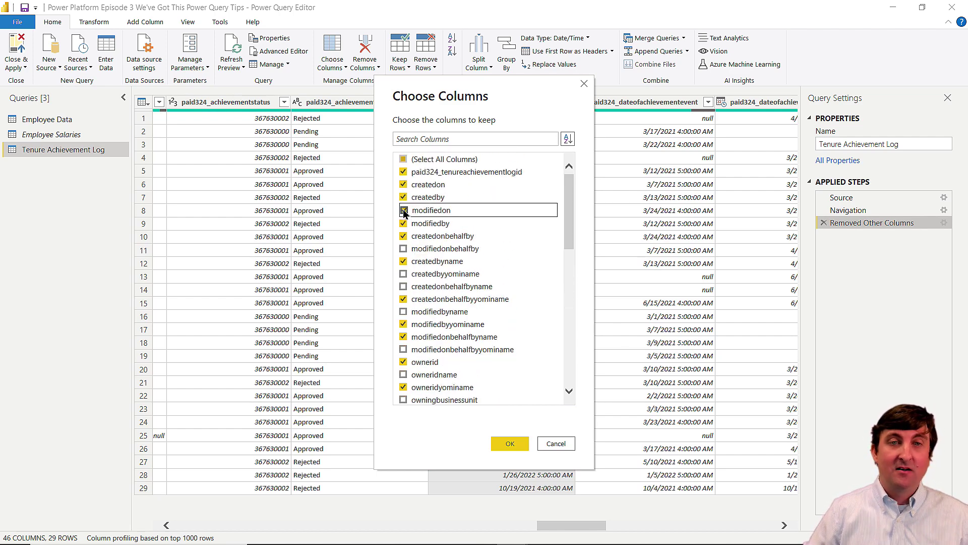
pyautogui.click(404, 224)
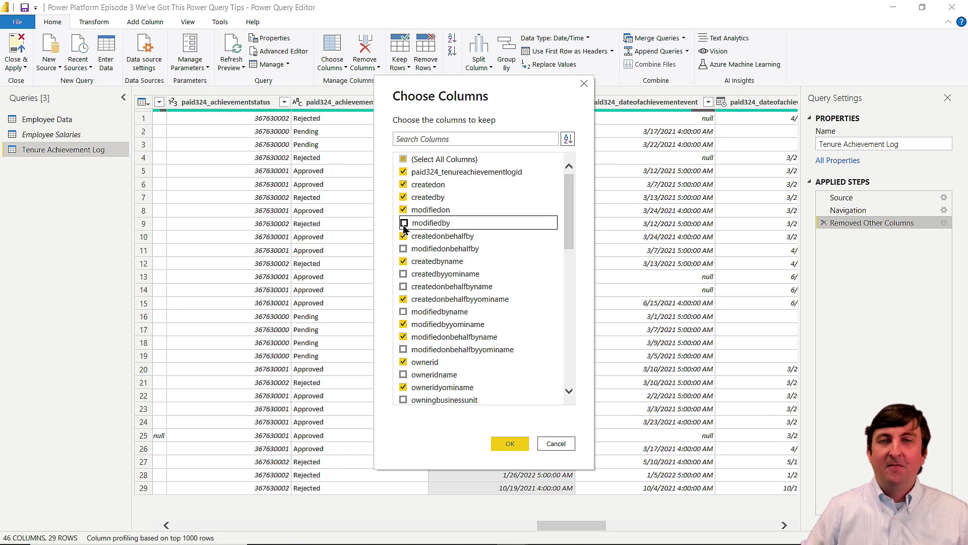
pyautogui.click(403, 236)
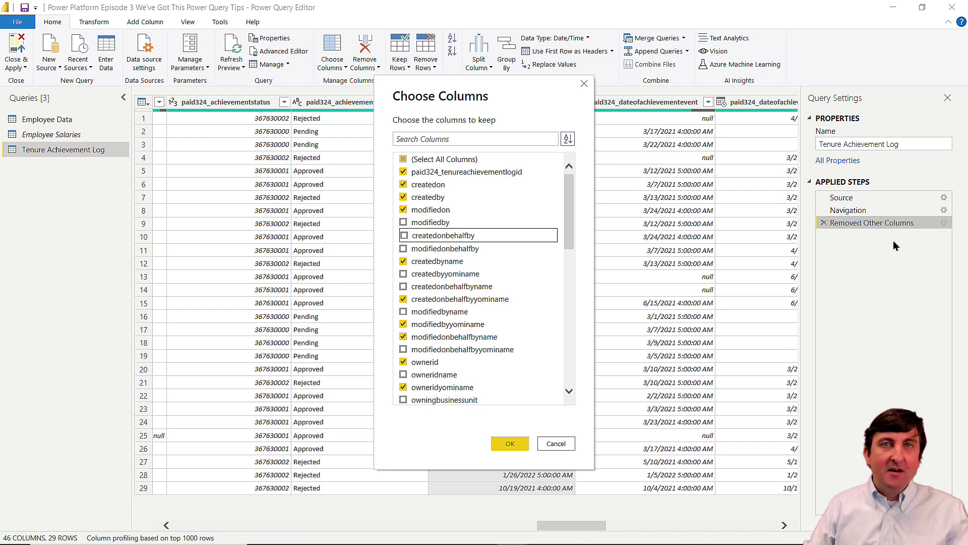
pyautogui.click(510, 444)
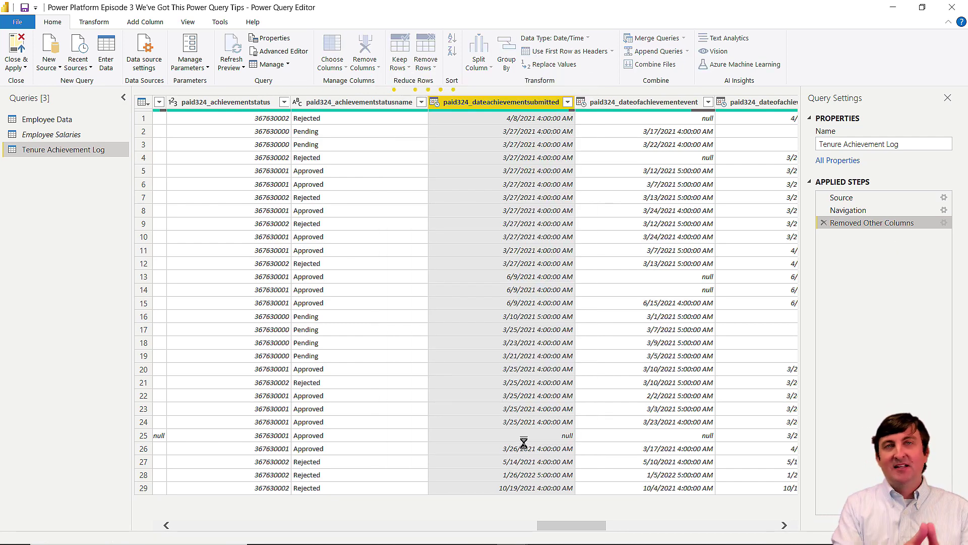
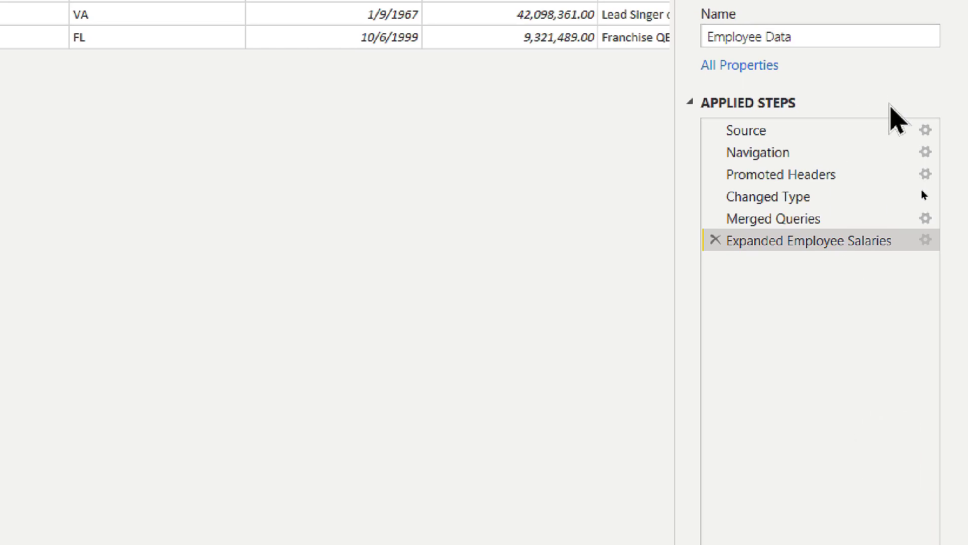
# In the Employee Data query's step properties, rename the Expanded Employee Salaries step to "Returnign columns after merge".
pyautogui.rightClick(901, 242)
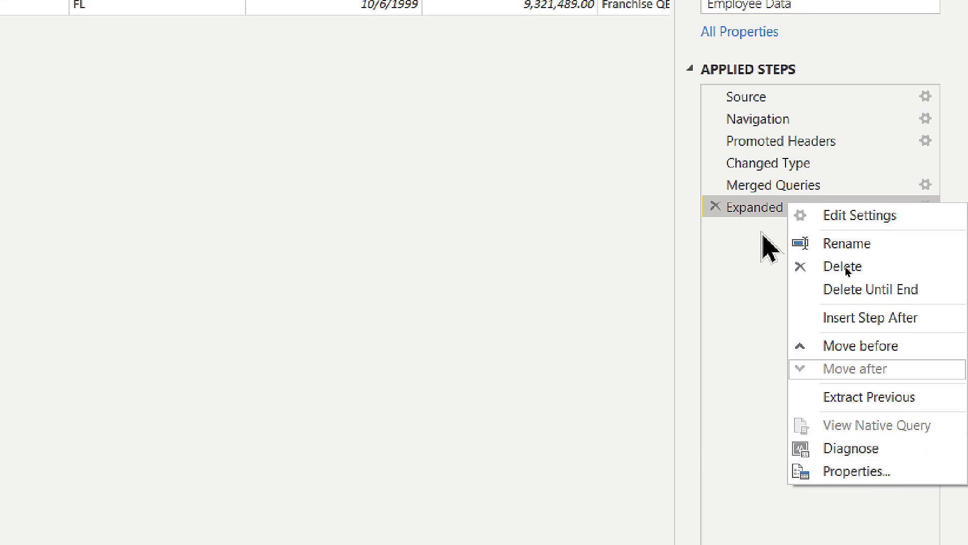
pyautogui.click(858, 470)
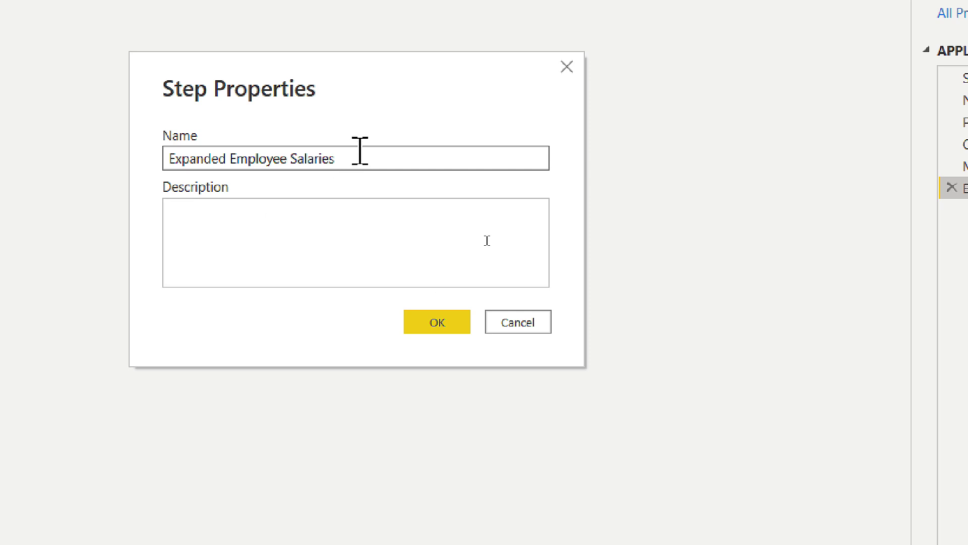
pyautogui.moveTo(359, 151); pyautogui.dragTo(166, 162)
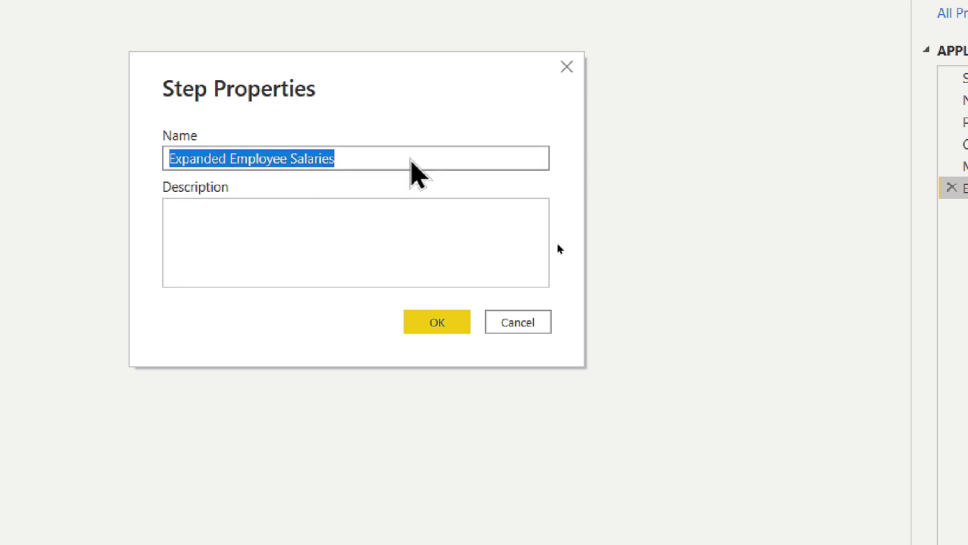
pyautogui.write('Ret')
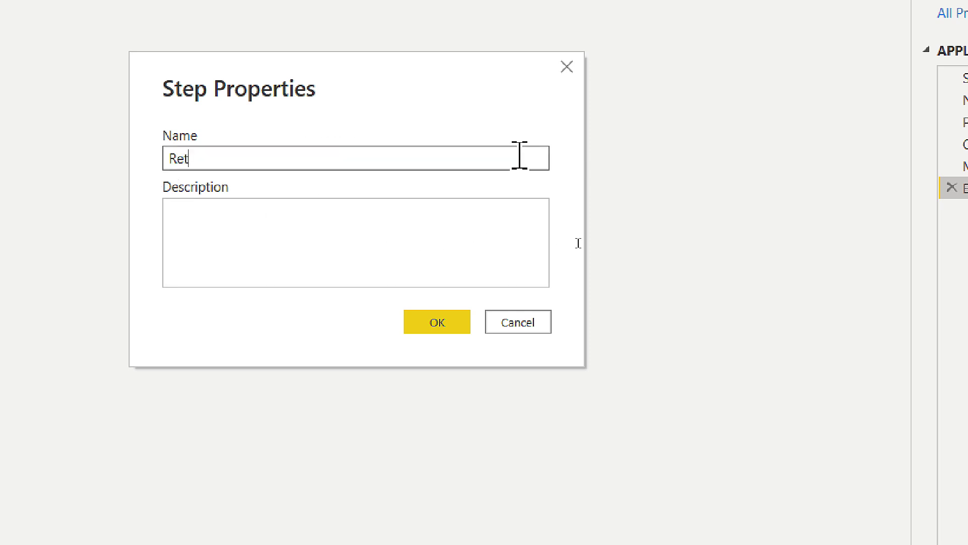
pyautogui.write('urnign columns fater')
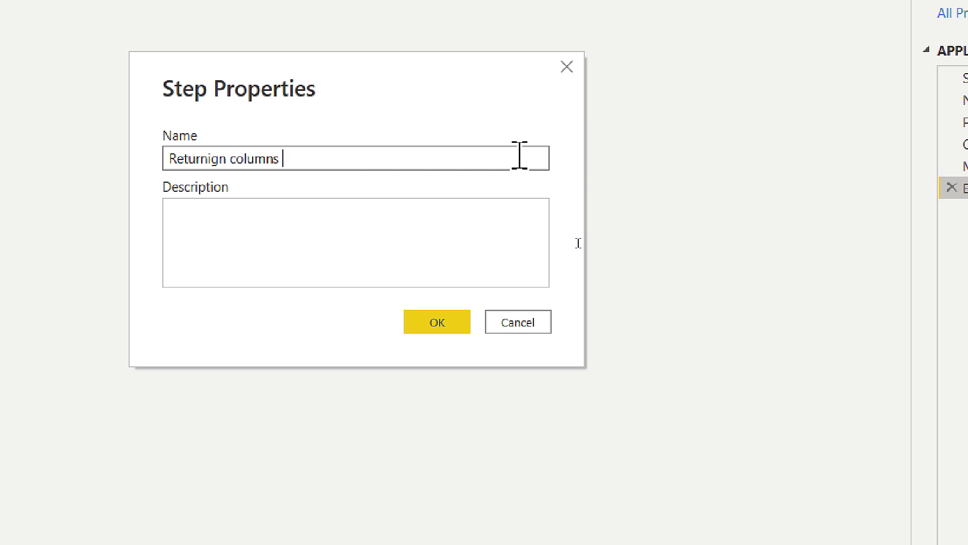
pyautogui.press('BackSpace')
pyautogui.press('BackSpace')
pyautogui.press('BackSpace')
pyautogui.press('BackSpace')
pyautogui.press('BackSpace')
pyautogui.write('after merge')
# Describe the step as "Choosing what columns I wanted from salary table to be added to employee table", save it and view its description tooltip.
pyautogui.click(328, 227)
pyautogui.write('Choosing w')
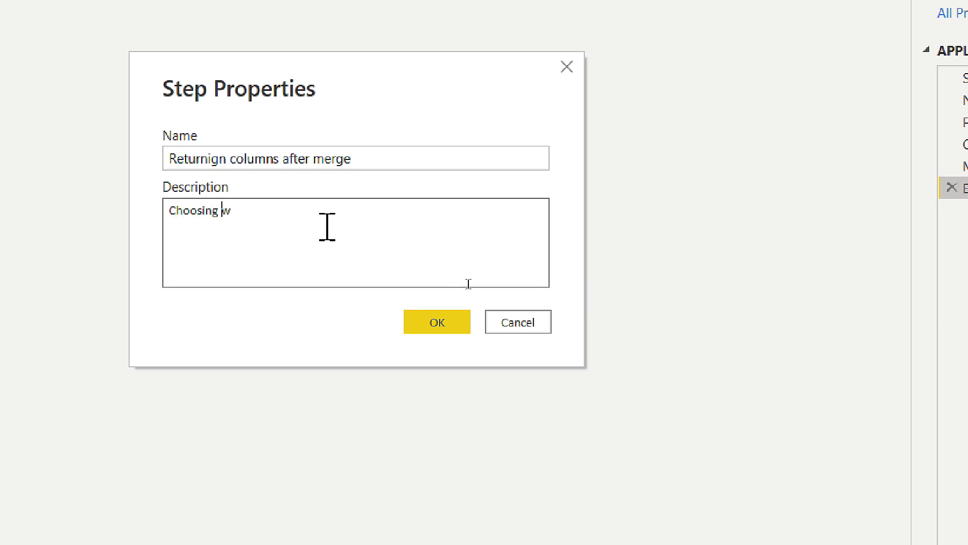
pyautogui.write('hat columns I wanted')
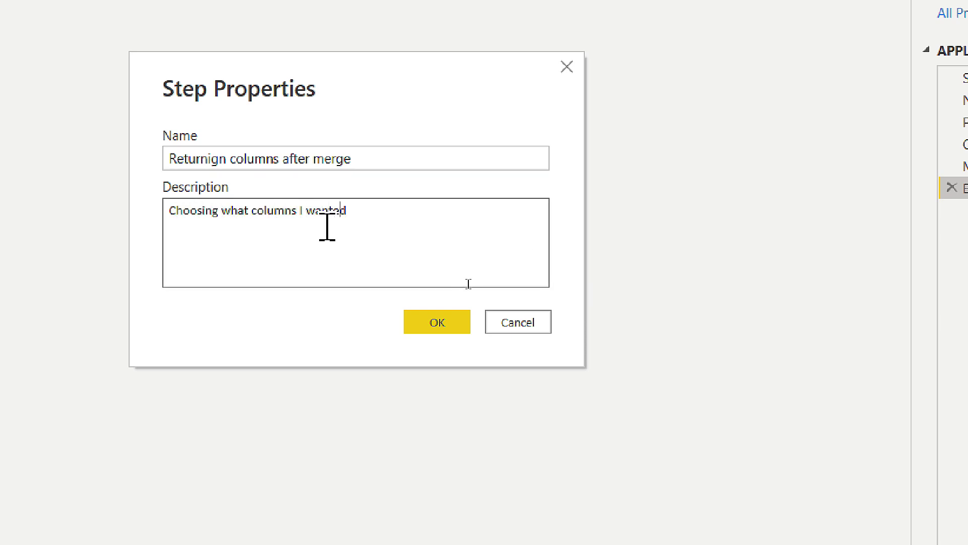
pyautogui.write(' from salary tab')
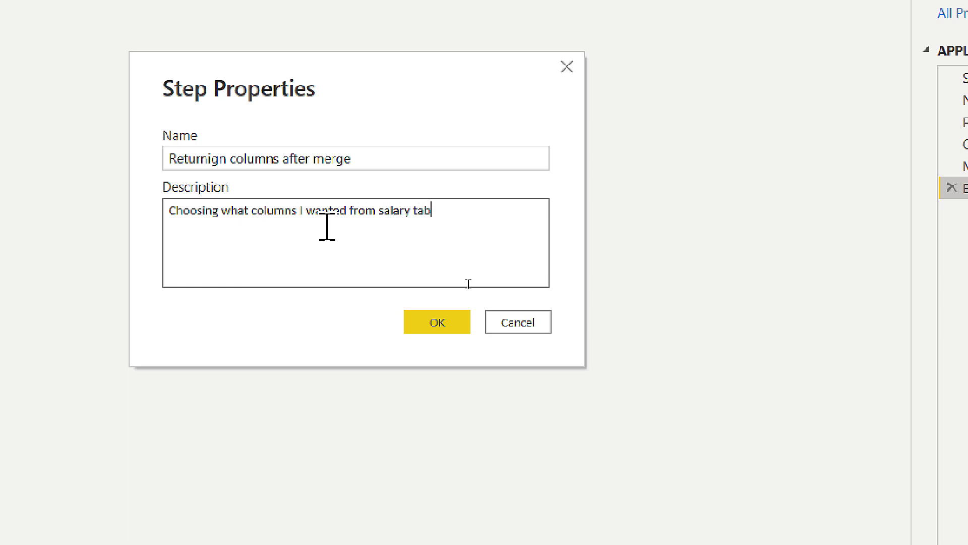
pyautogui.write('le to be added to')
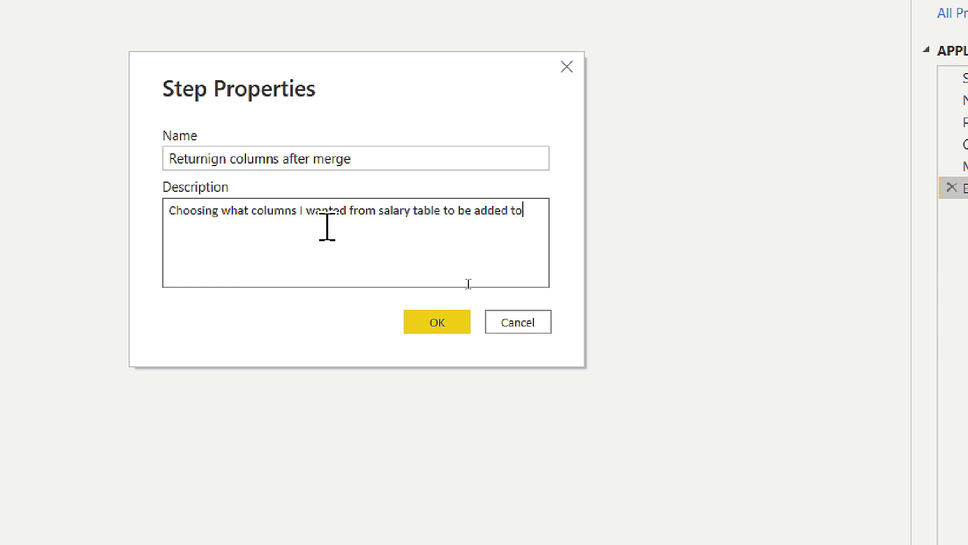
pyautogui.write(' employee table')
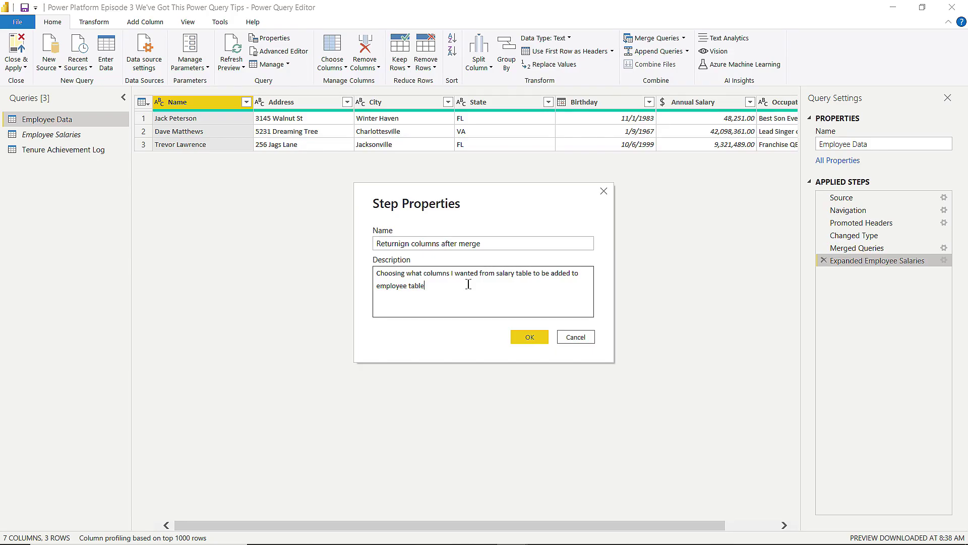
pyautogui.click(525, 336)
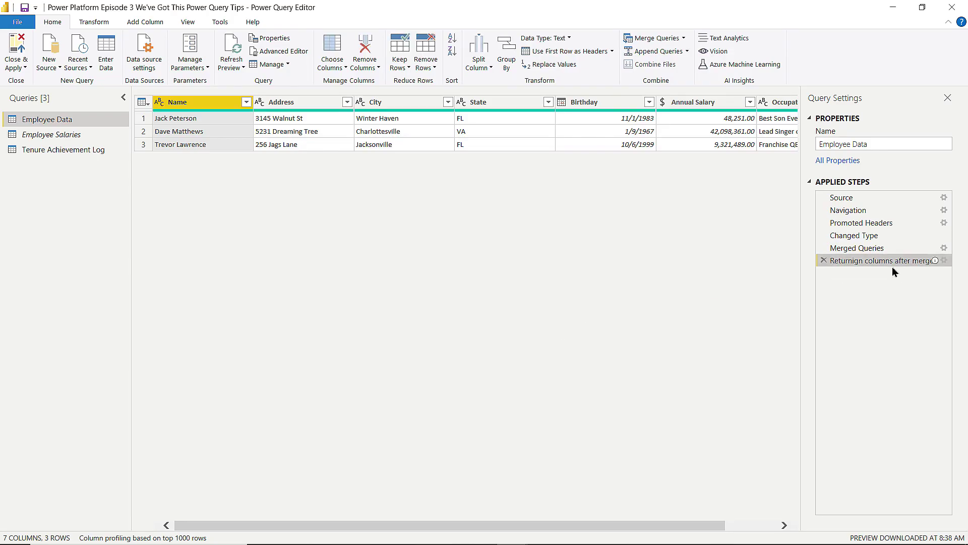
pyautogui.moveTo(893, 271)
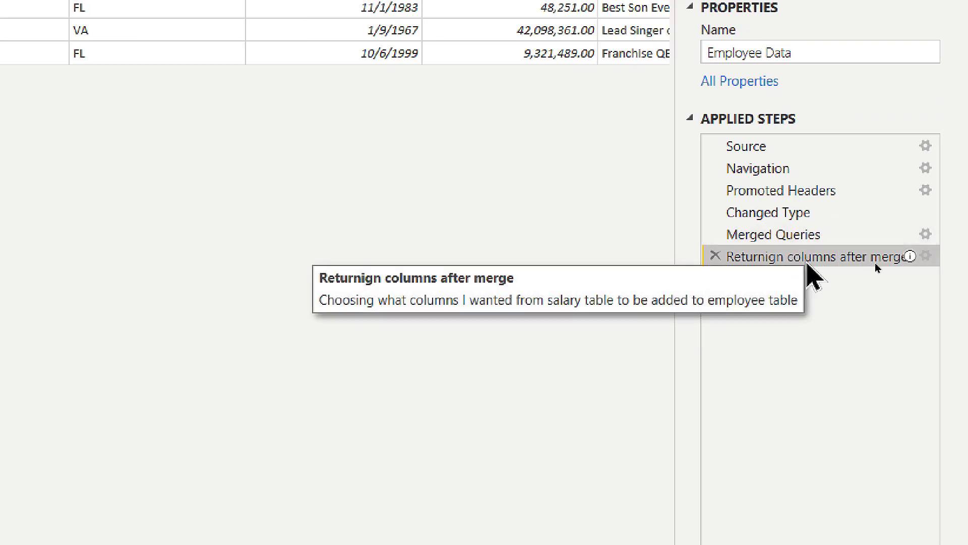
# Add a column from examples to Employee Data that combines City and State, using "Winter Haven, FL" as the first row's sample value.
pyautogui.moveTo(910, 258)
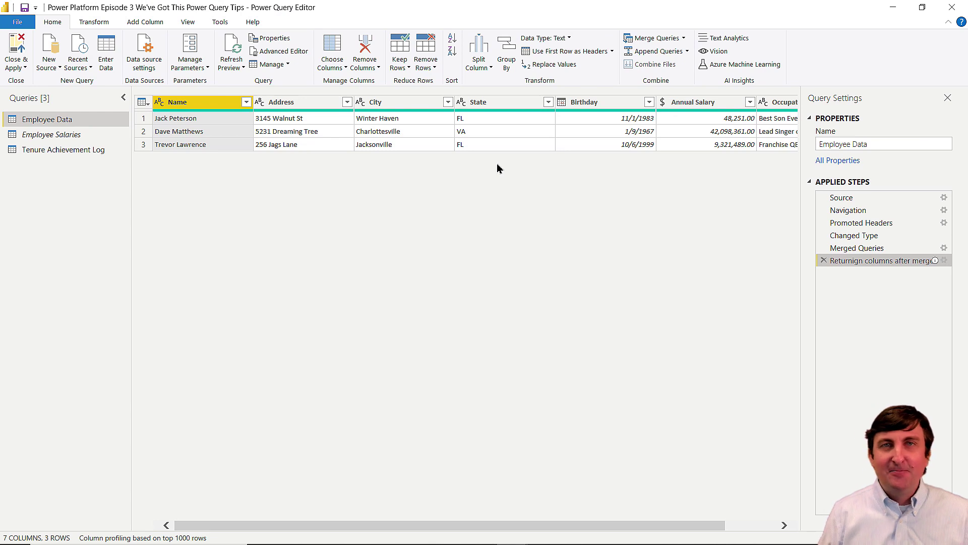
pyautogui.click(145, 26)
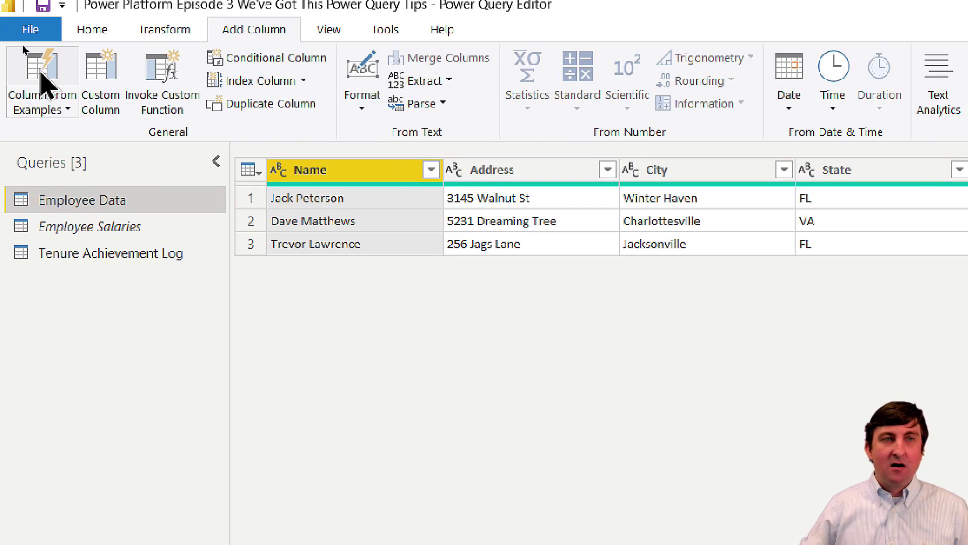
pyautogui.click(42, 74)
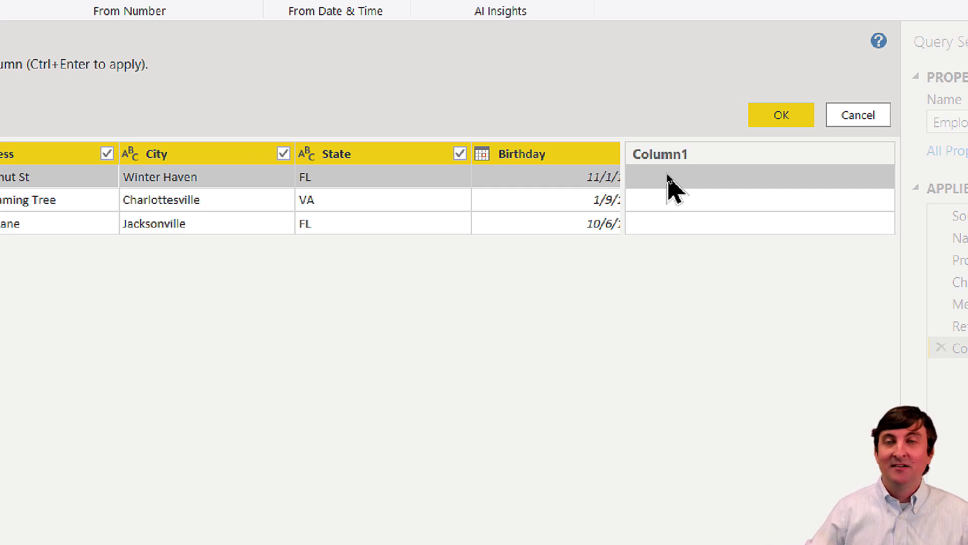
pyautogui.click(668, 175)
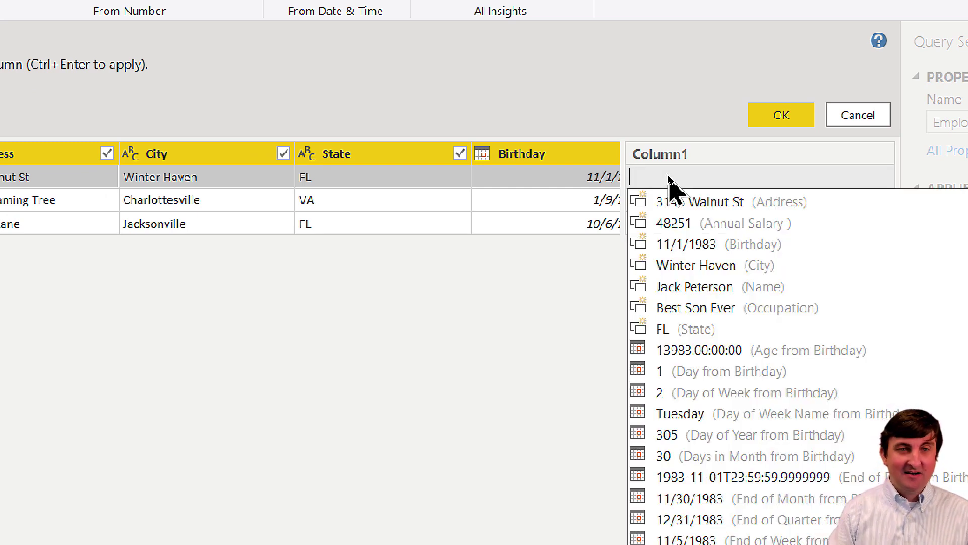
pyautogui.write('Winter Haven')
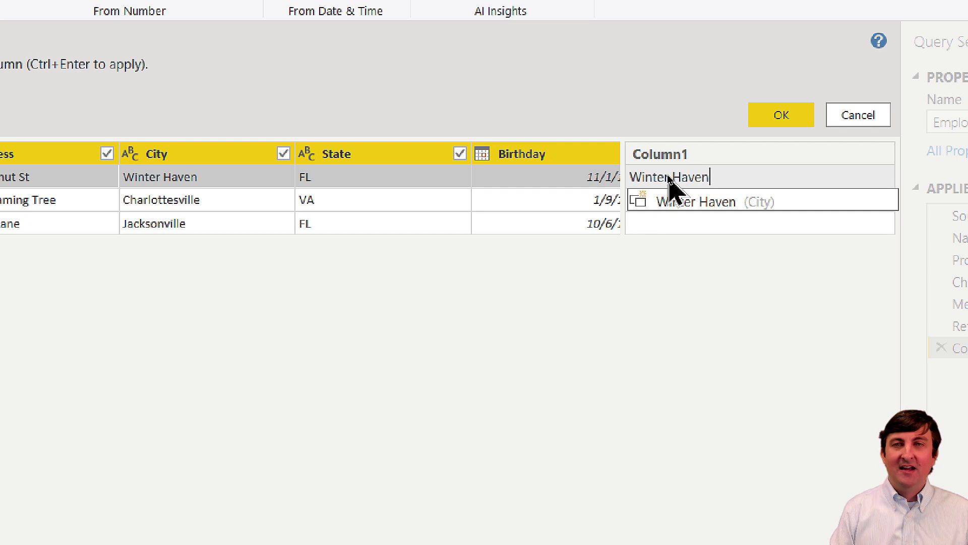
pyautogui.write(', FL')
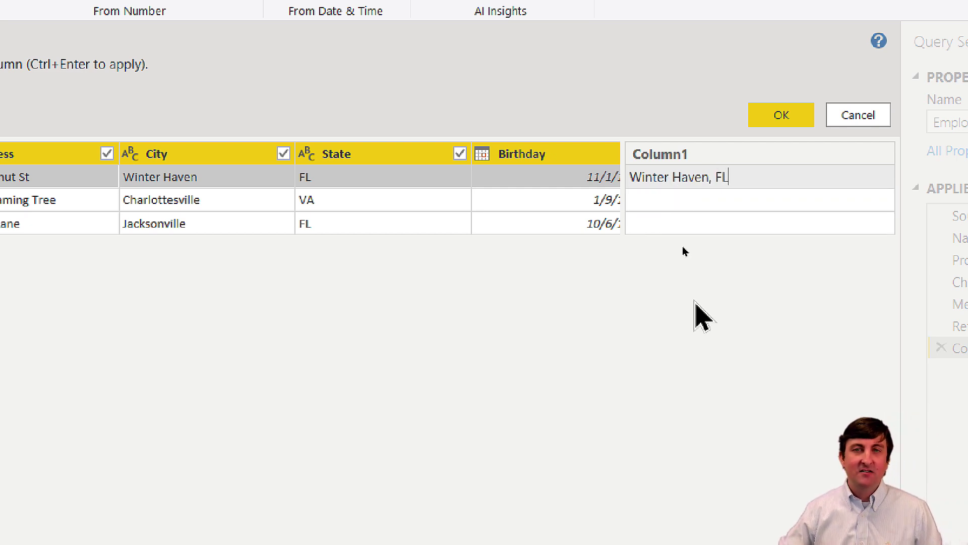
pyautogui.press('Return')
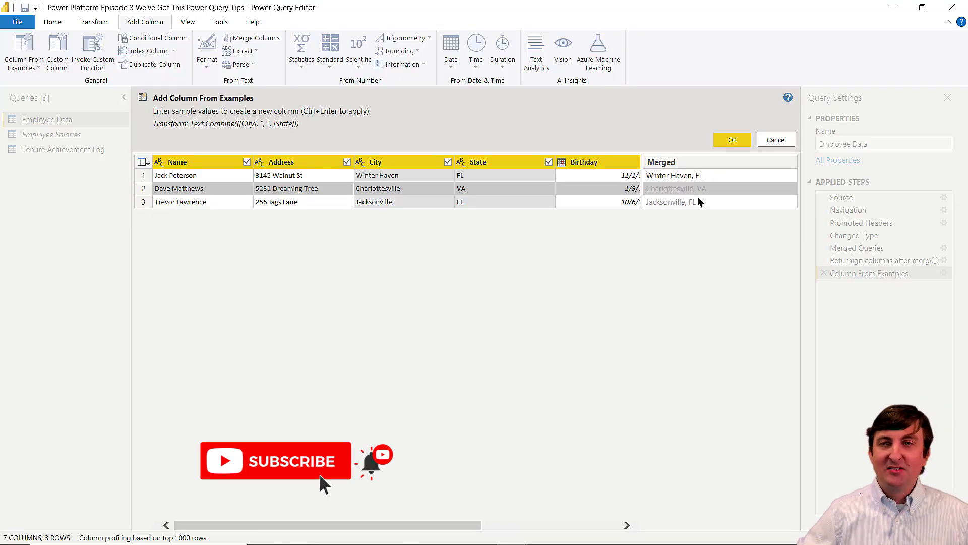
pyautogui.click(782, 115)
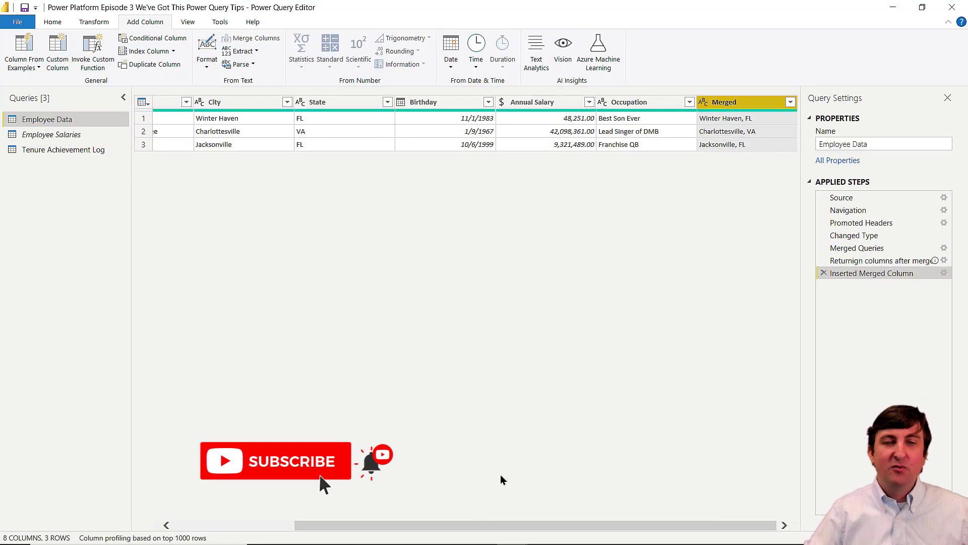